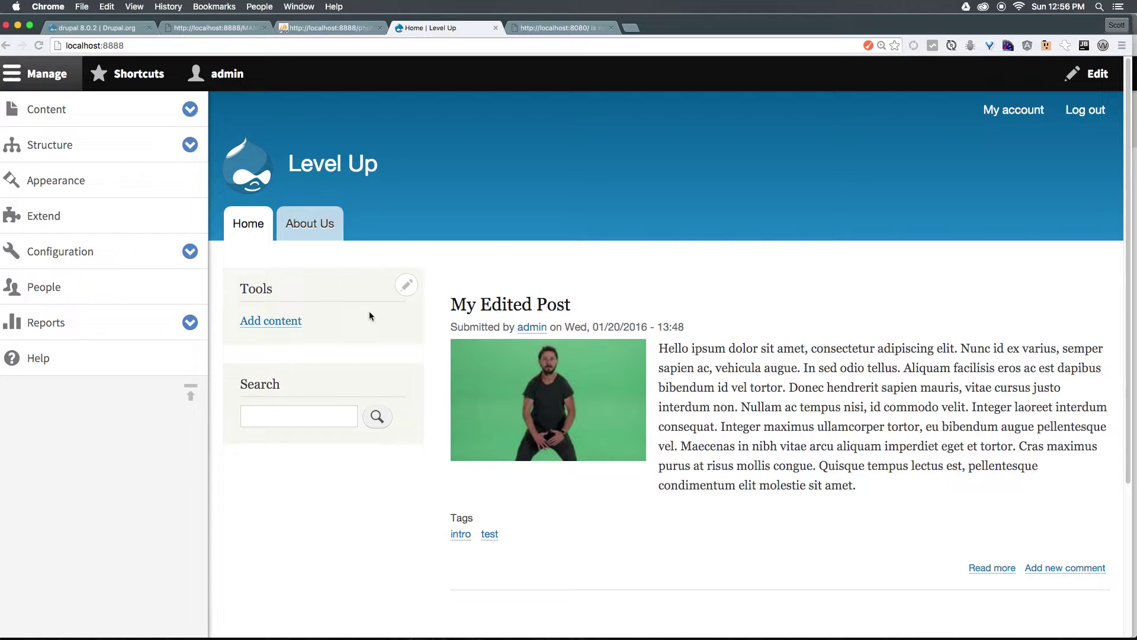
Read through the My Edited Post article, then go to the About Us page
left_click(548, 306)
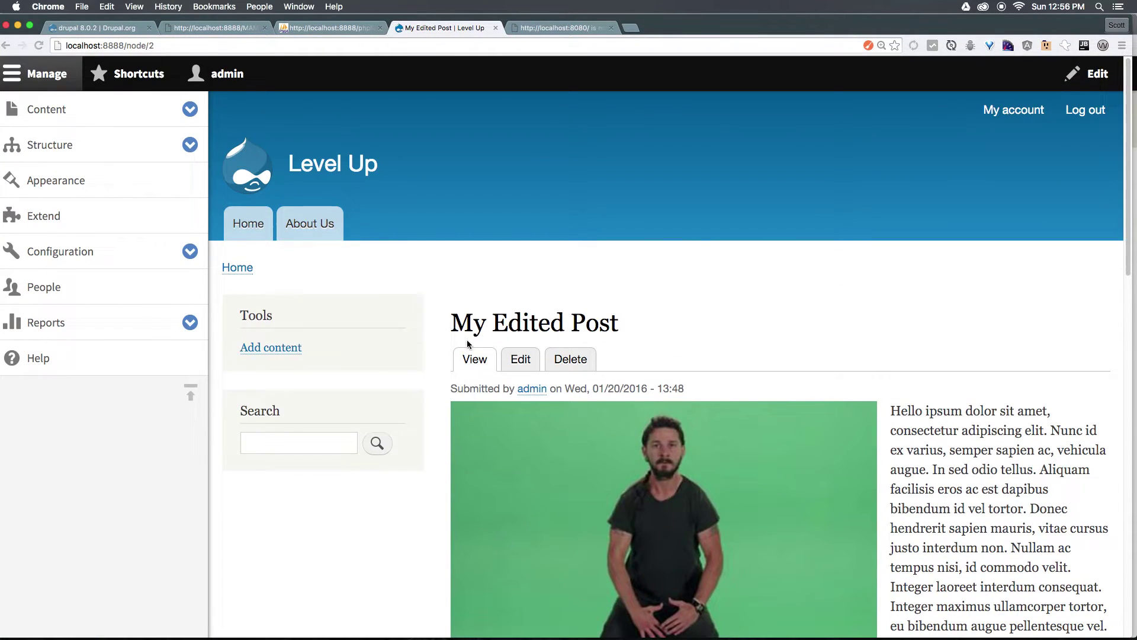
scroll(446, 344, "down", 5)
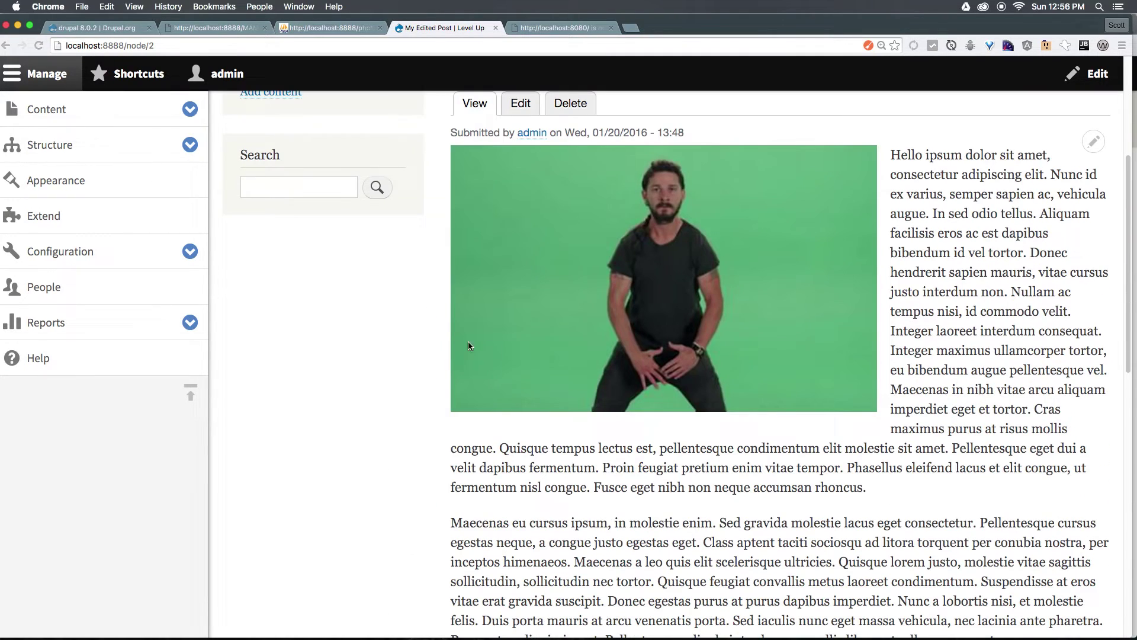
scroll(468, 346, "down", 5)
scroll(597, 405, "up", 10)
left_click(325, 113)
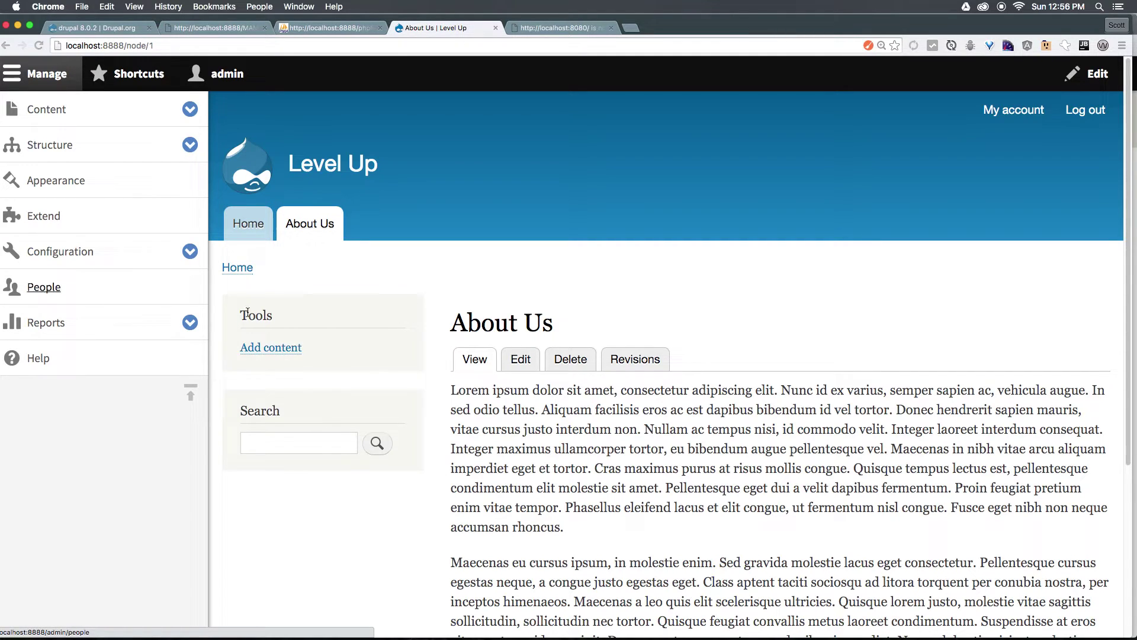
Open the Tools block's Configure block form and expand its MENU LEVELS section
left_click(408, 315)
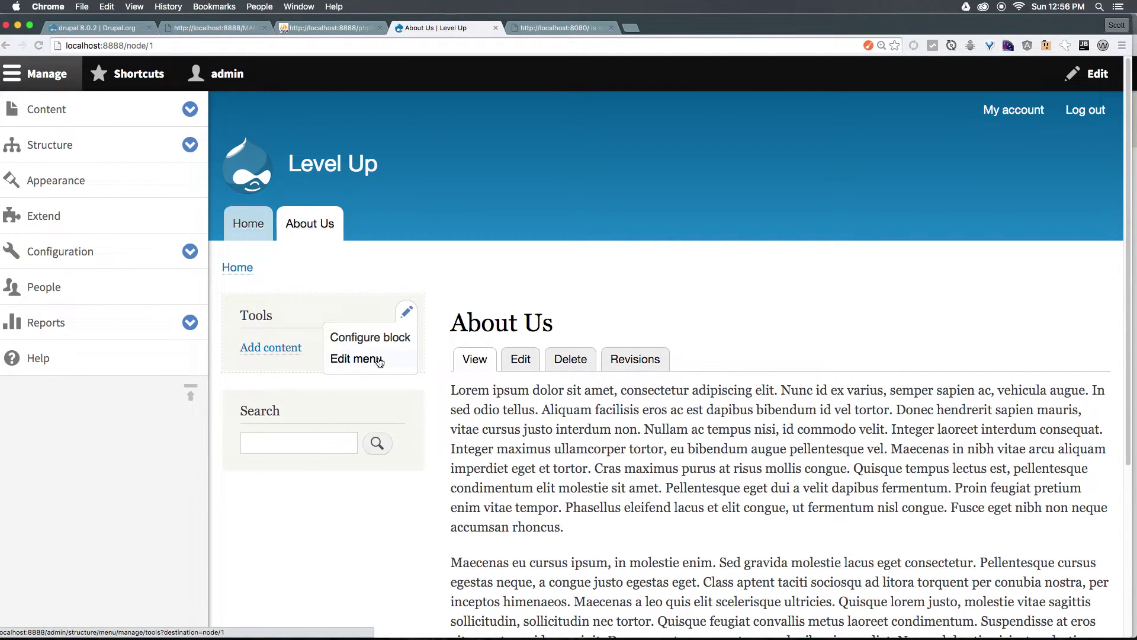
left_click(394, 335)
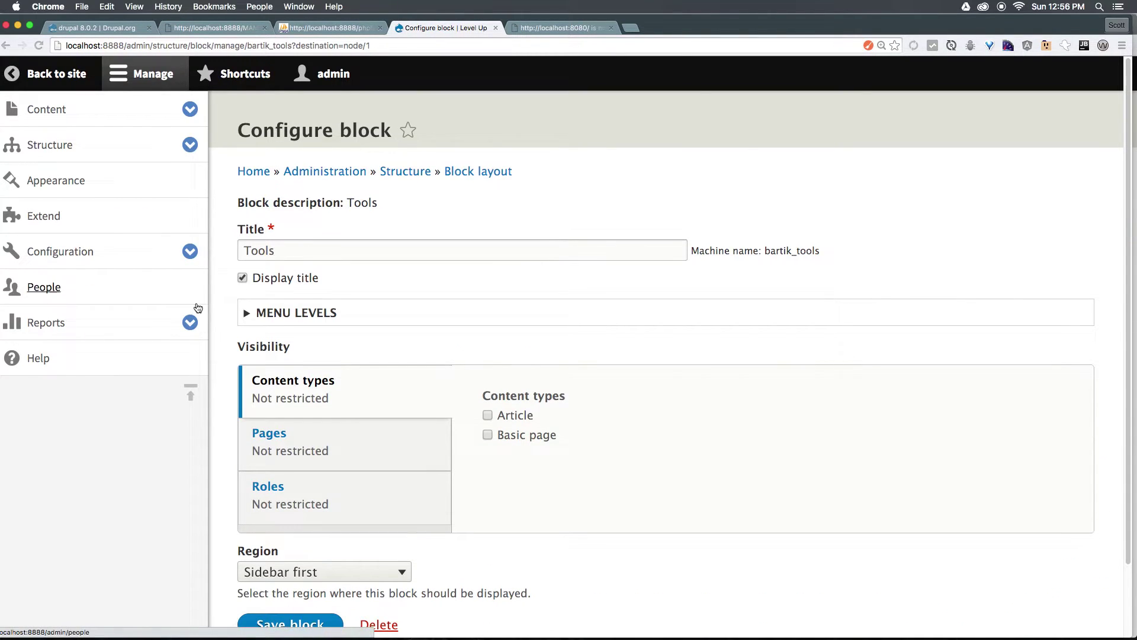
left_click(249, 312)
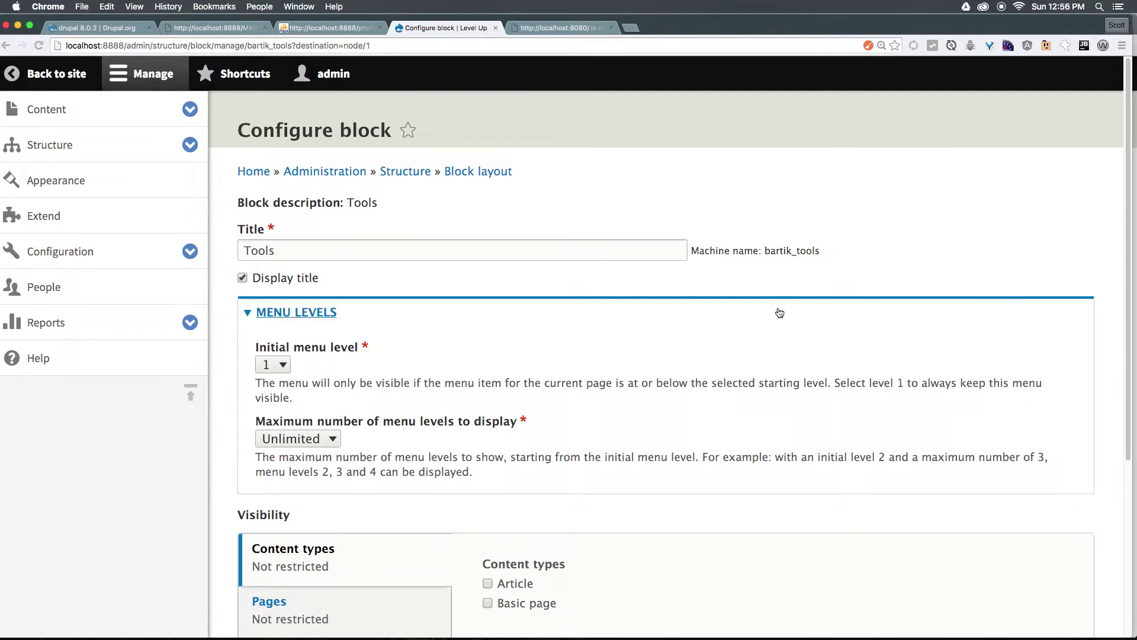
Review the Initial and Maximum menu level options without changing them, then collapse the section
left_click(284, 366)
left_click(402, 377)
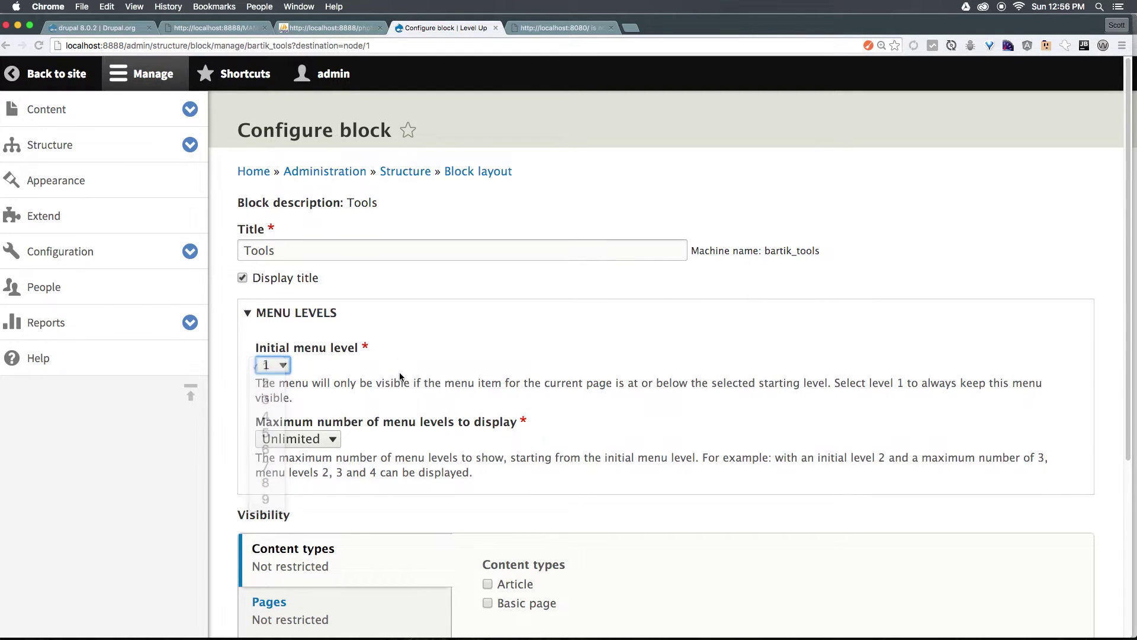
left_click(334, 437)
left_click(426, 434)
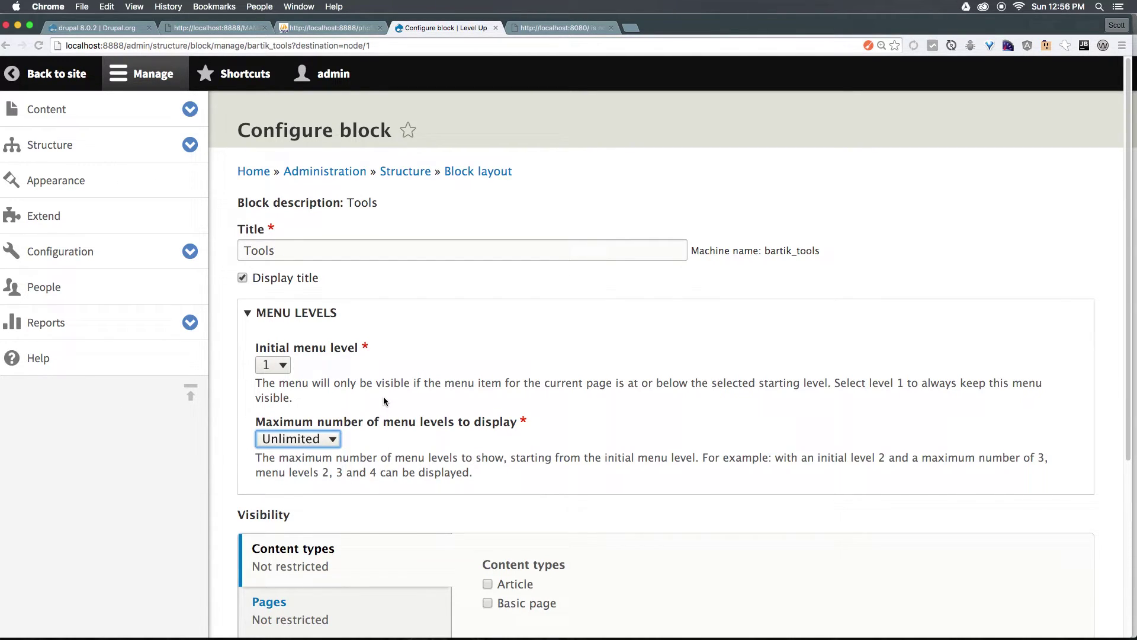
left_click(252, 320)
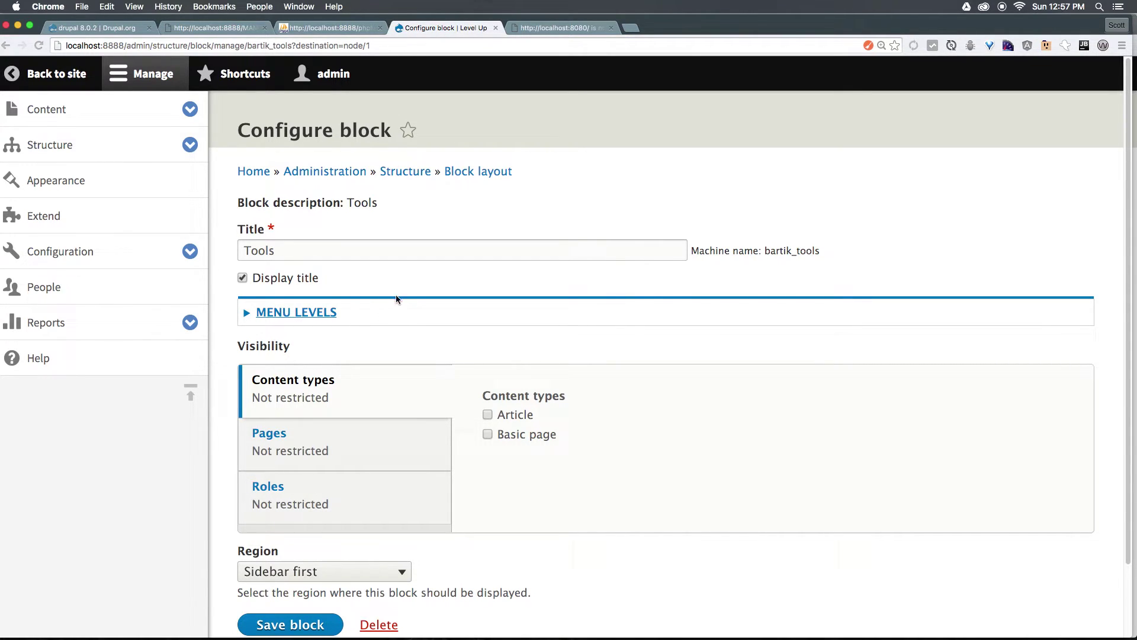
Open the Pages visibility settings and review the Show for listed pages option and path help text
scroll(404, 337, "down", 3)
left_click(373, 367)
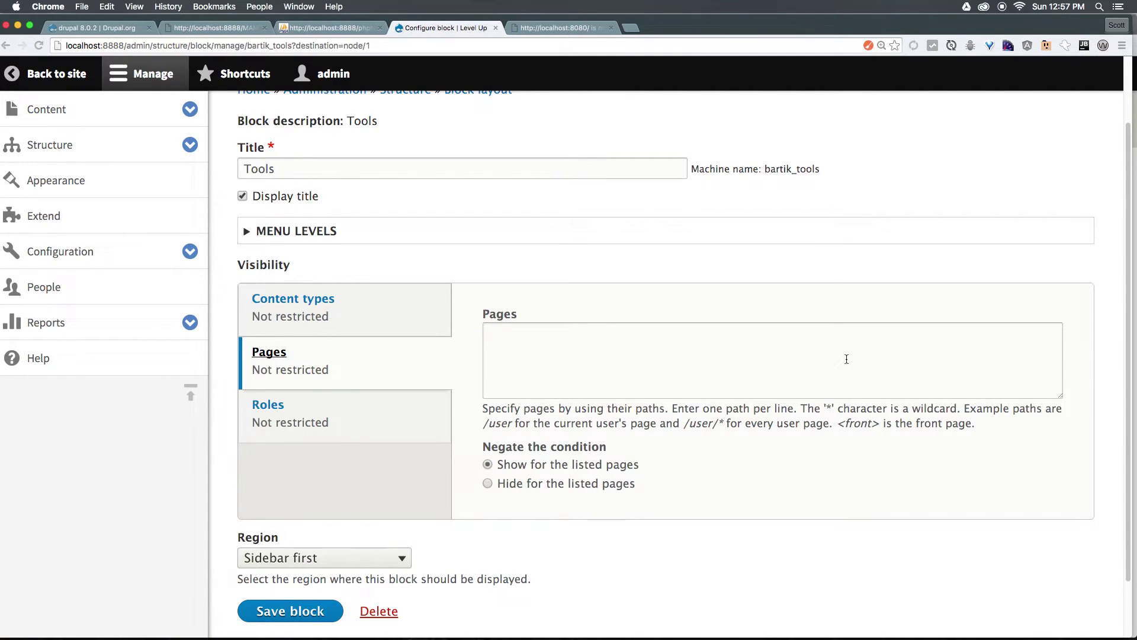
left_click(784, 363)
left_click_drag(508, 452, 632, 448)
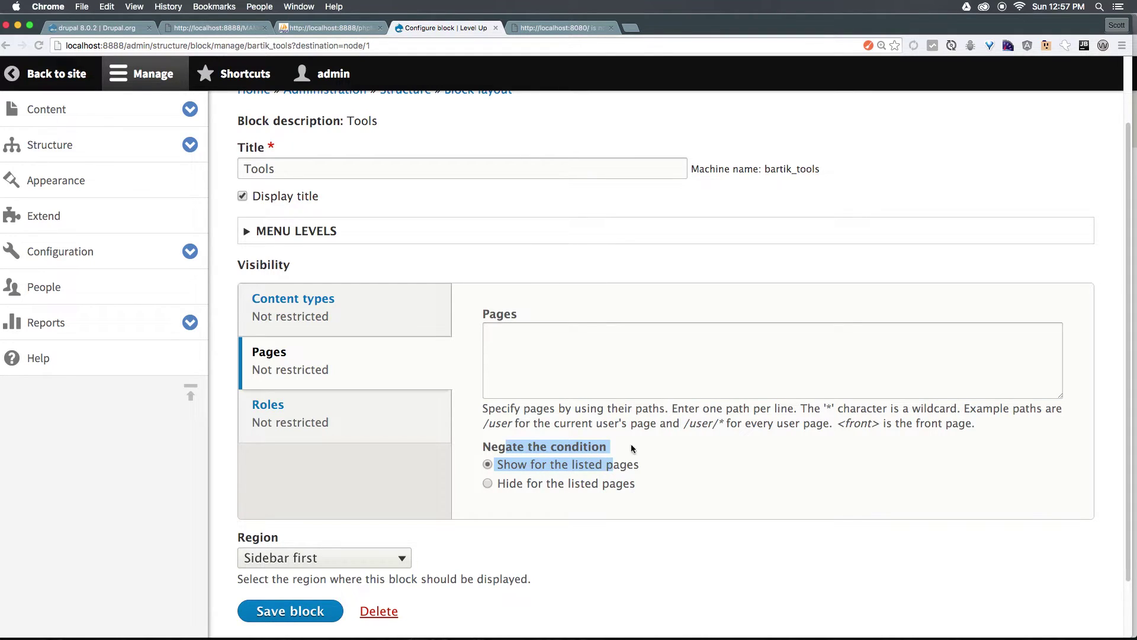
left_click(657, 360)
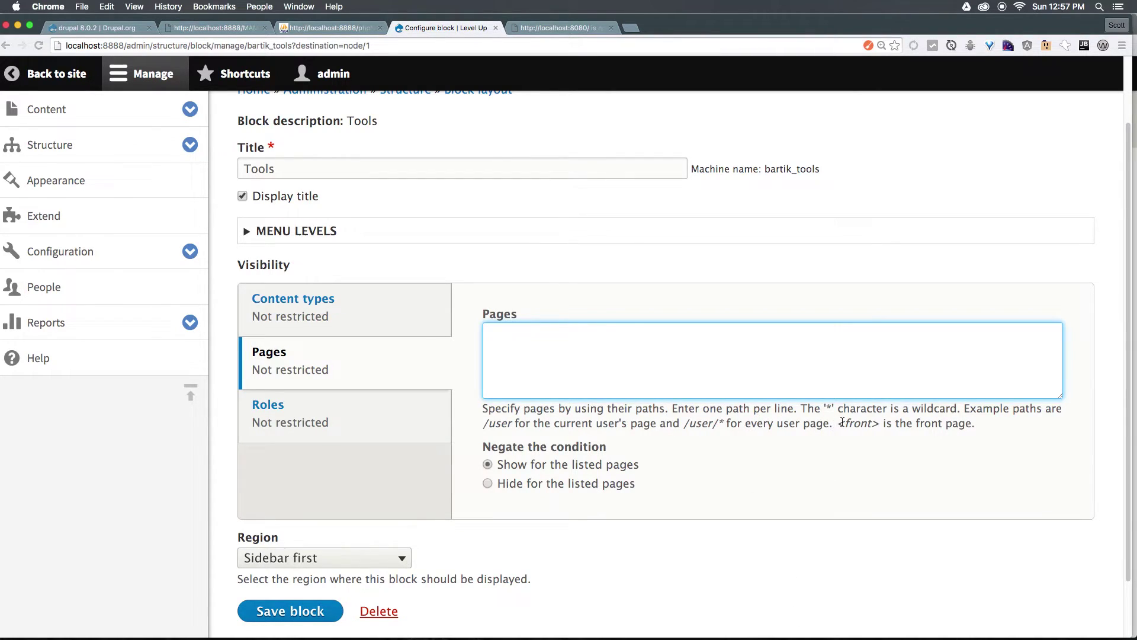
left_click_drag(835, 422, 878, 424)
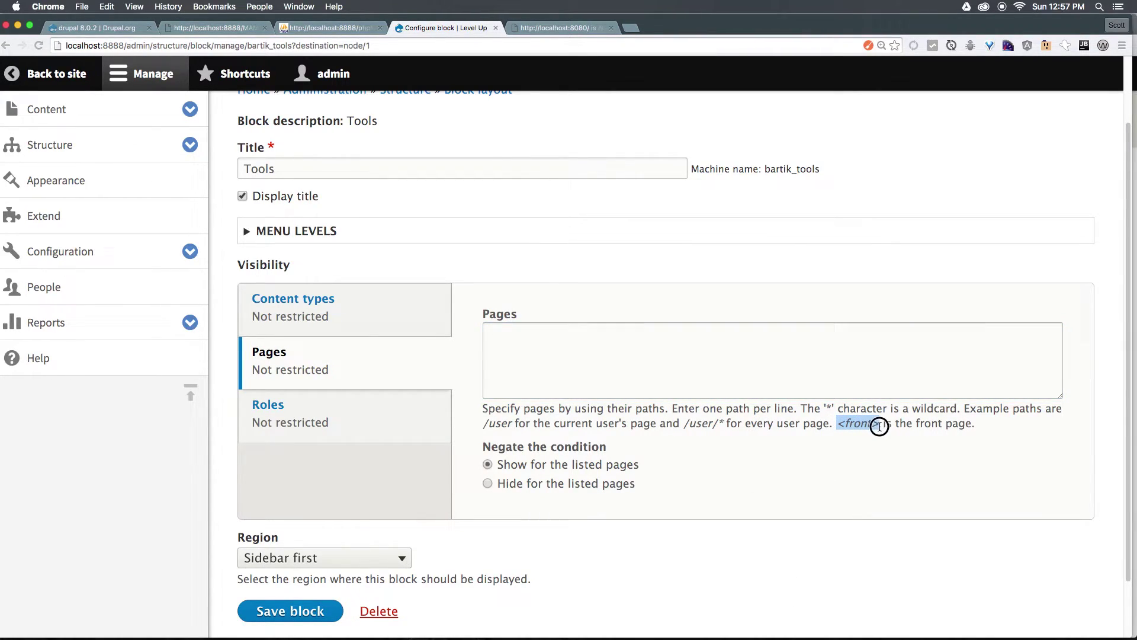
left_click(556, 328)
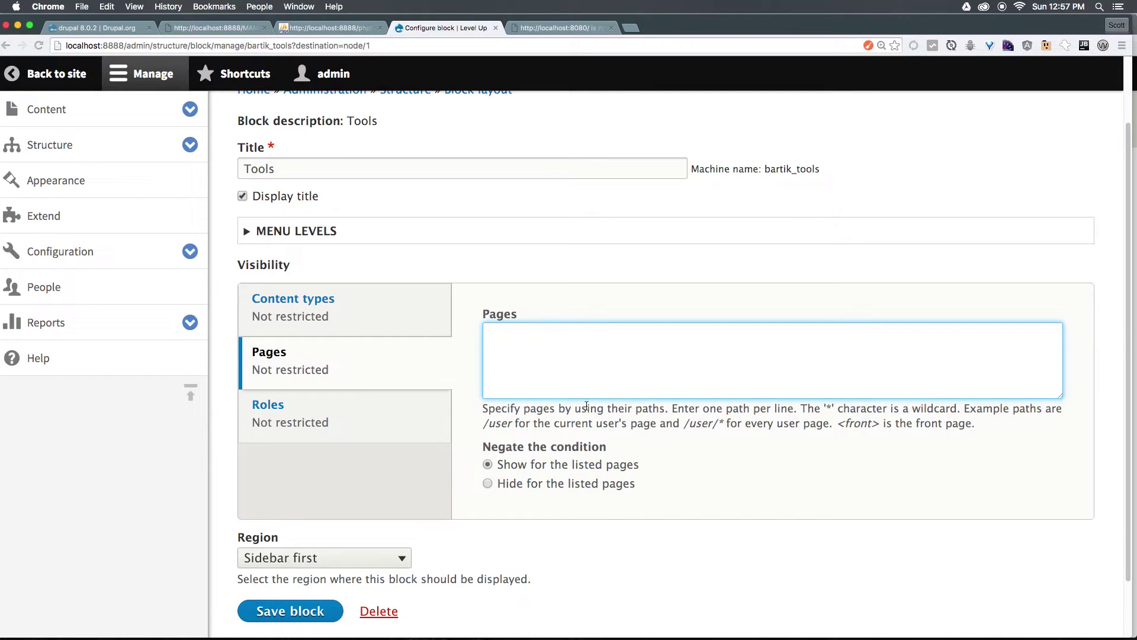
left_click_drag(691, 409, 482, 409)
left_click(637, 355)
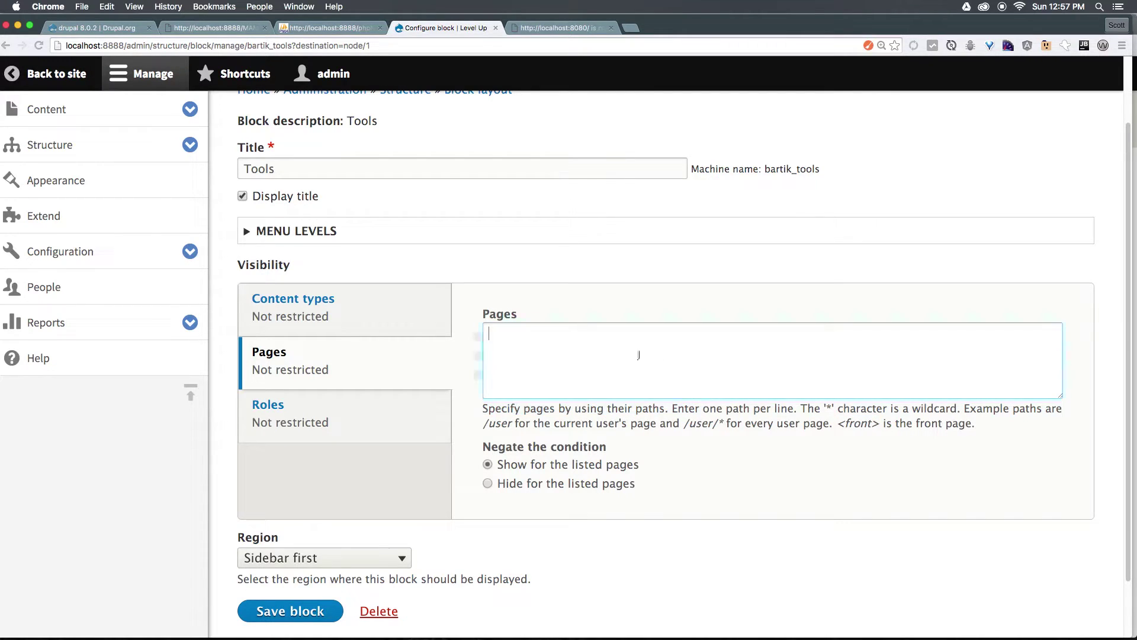
Enter <front> as the only listed page path and save the block
left_click(642, 364)
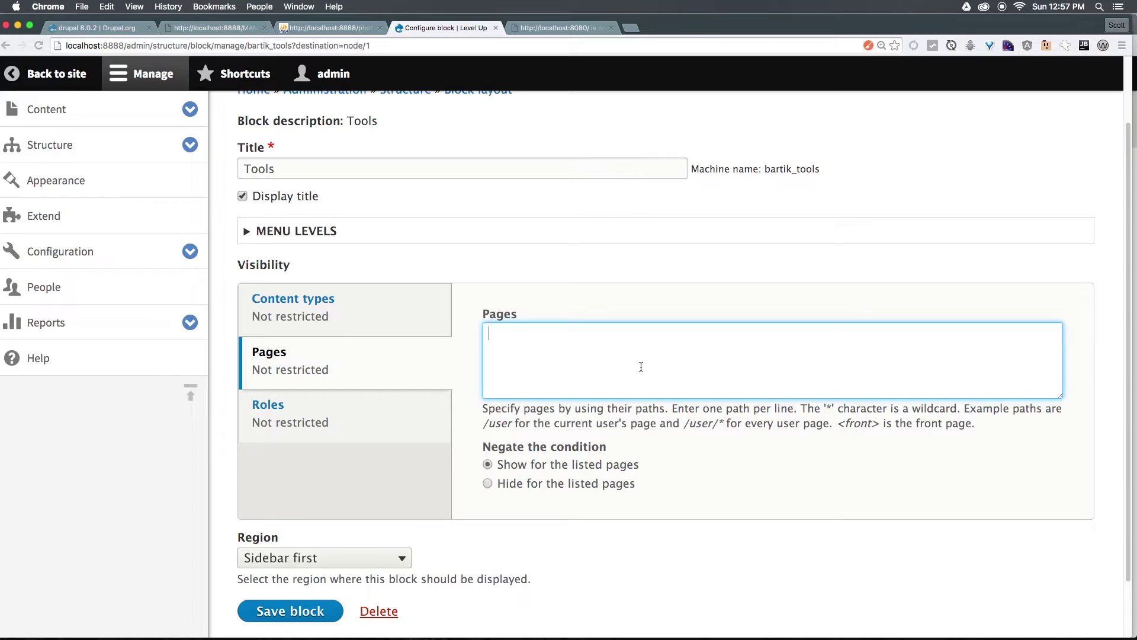
type("/user/*")
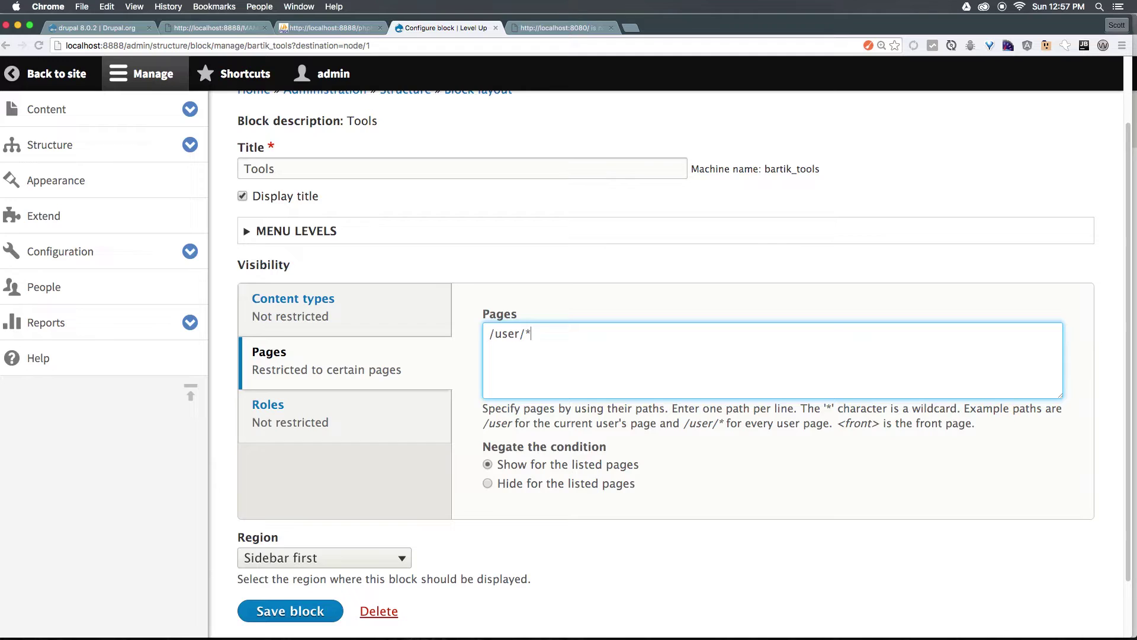
key("super+a")
key("BackSpace")
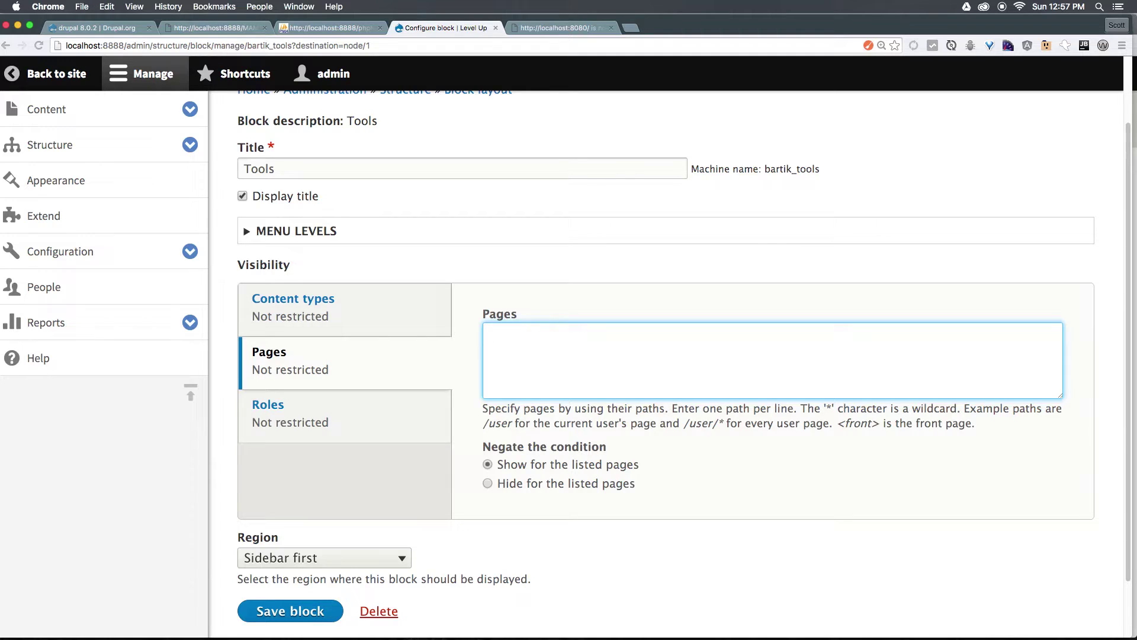
type("/")
type("<")
type("front?")
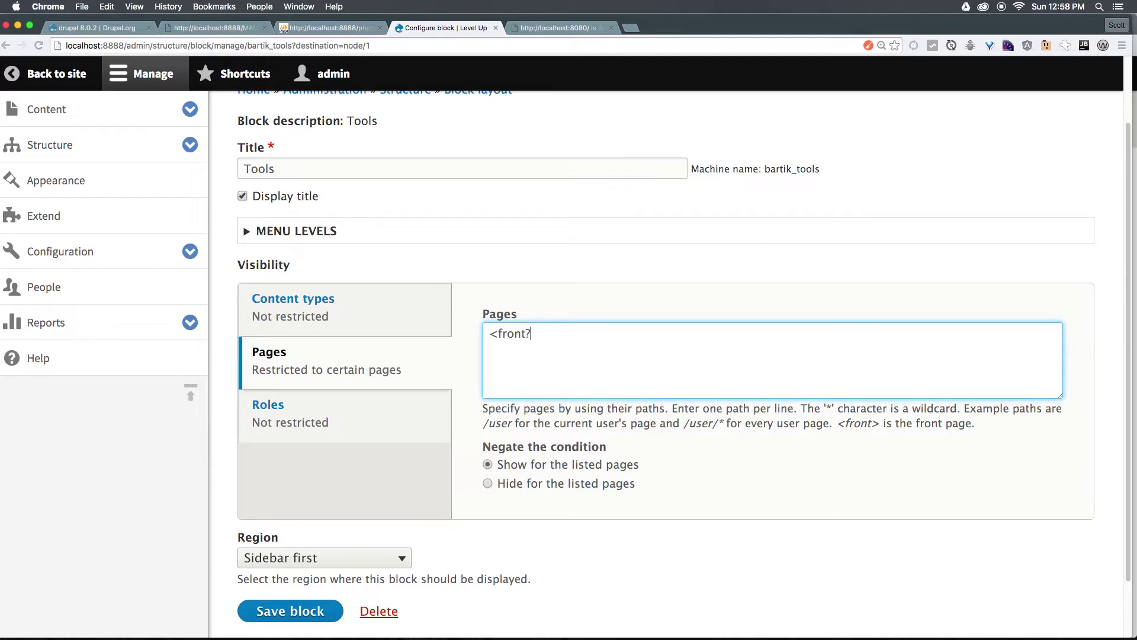
key("BackSpace")
type(">")
left_click_drag(592, 347, 481, 326)
left_click(637, 372)
left_click(306, 618)
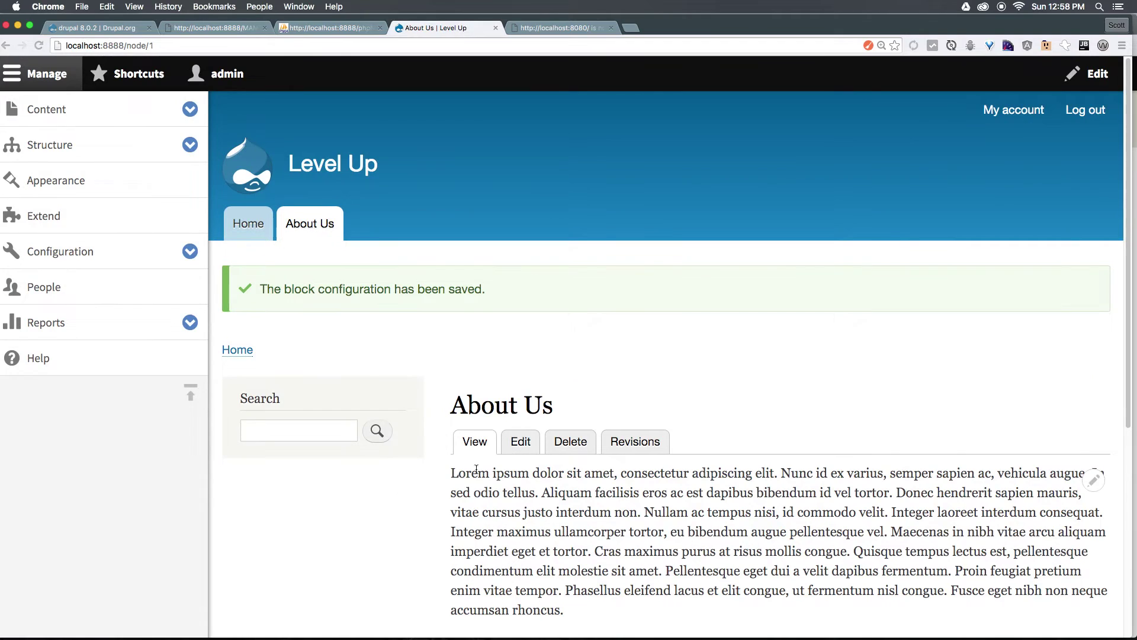
Check About Us (/node/1), Home and My Edited Post for the Tools block, then show its front-page options
scroll(476, 469, "down", 5)
scroll(380, 295, "up", 4)
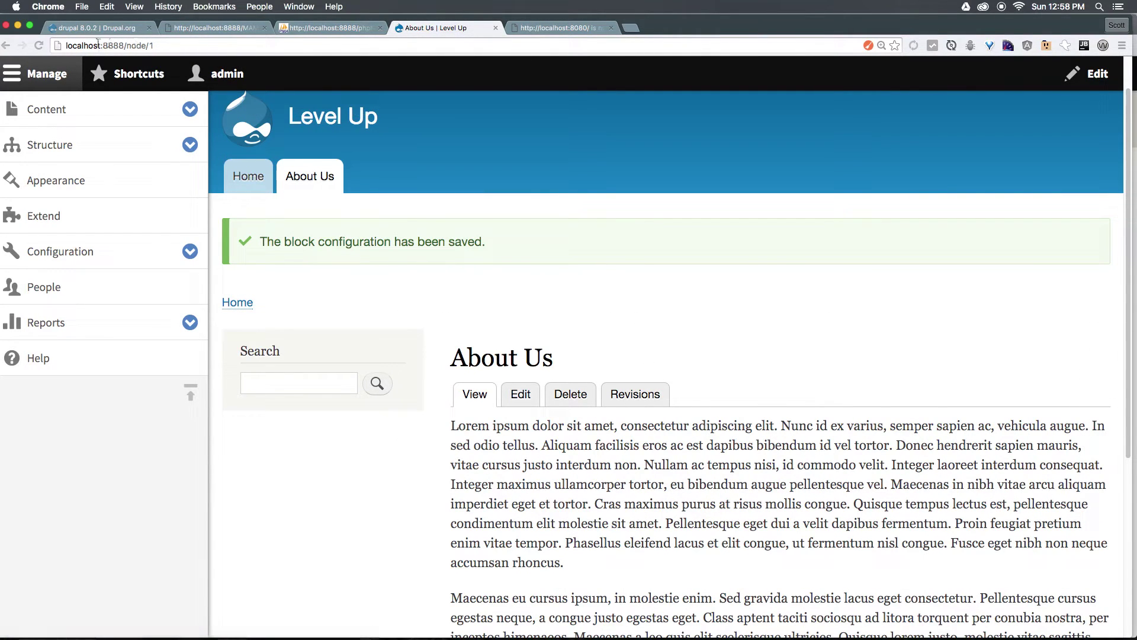
left_click_drag(124, 46, 287, 51)
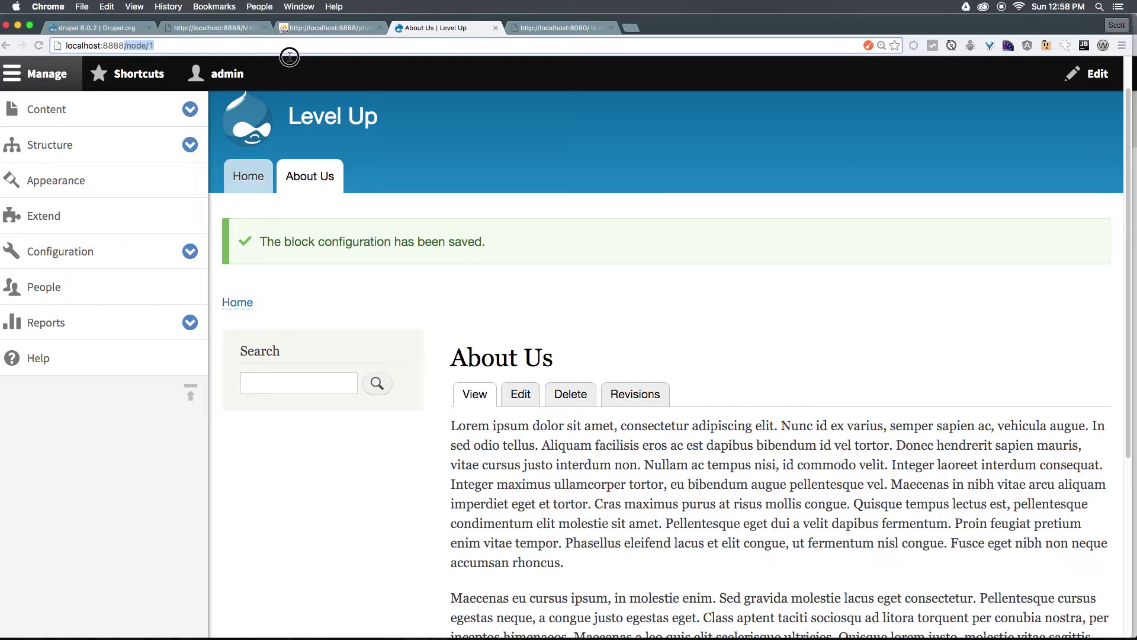
left_click(262, 181)
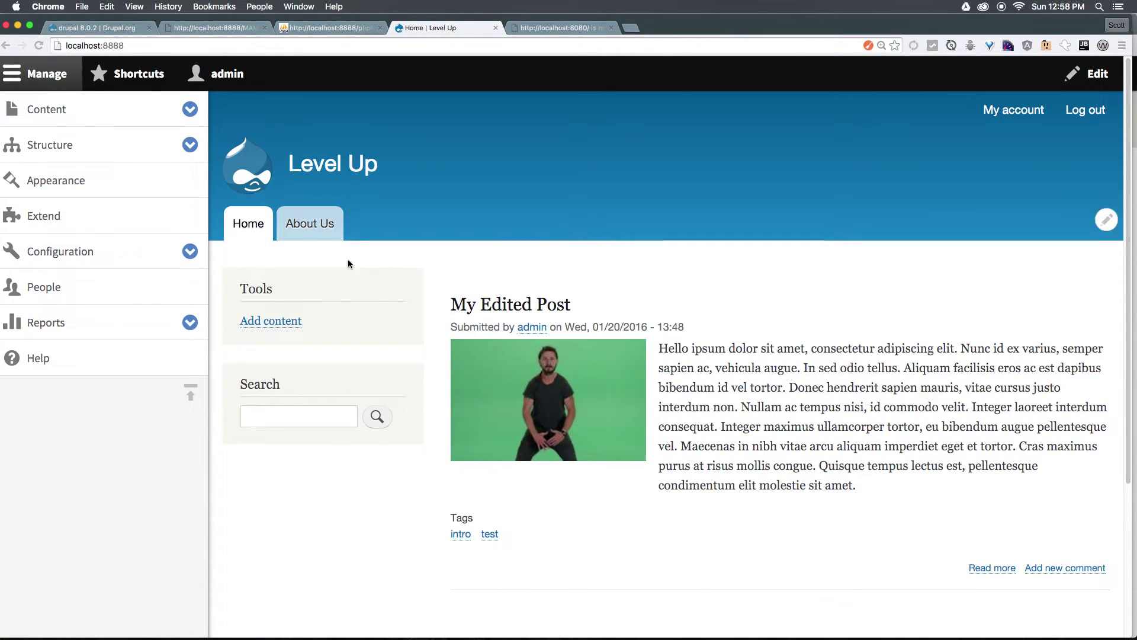
left_click(510, 316)
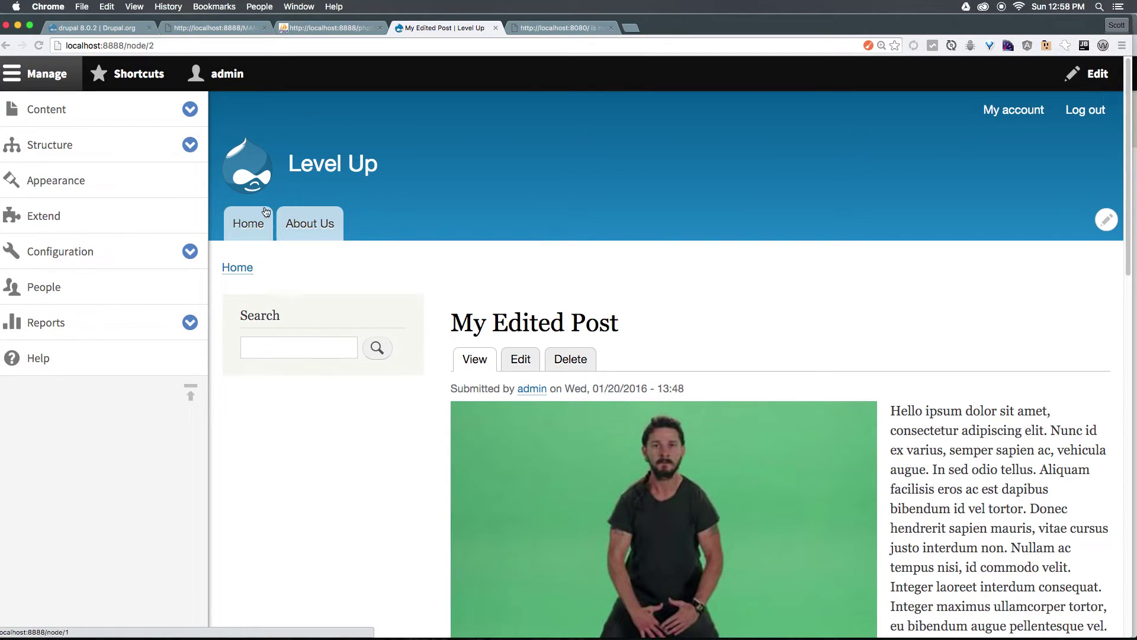
left_click(231, 229)
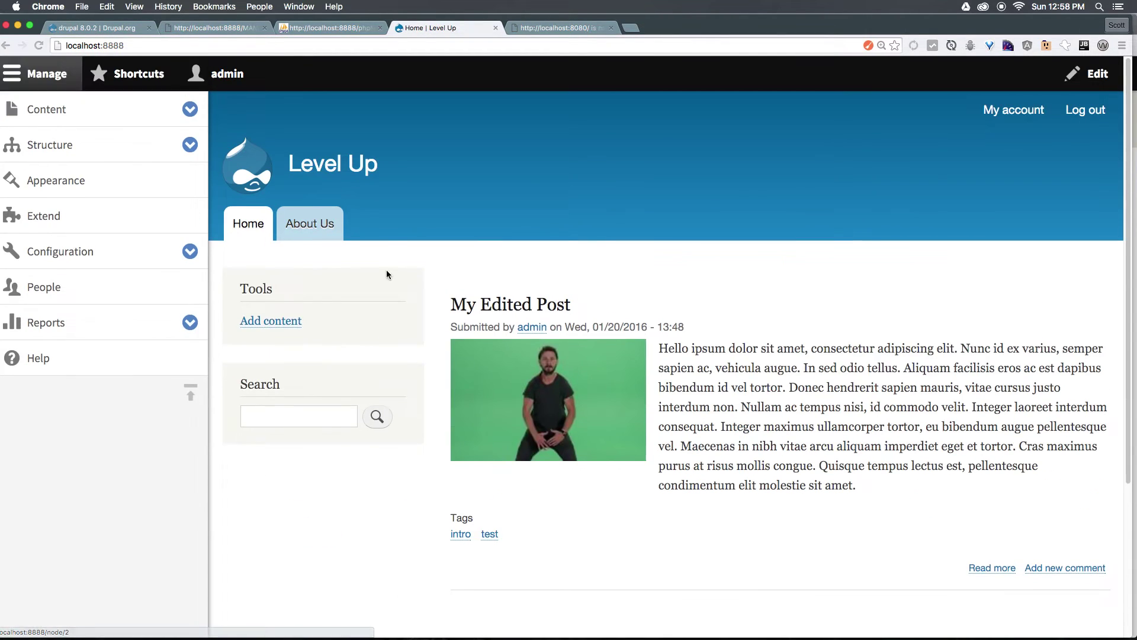
left_click(407, 286)
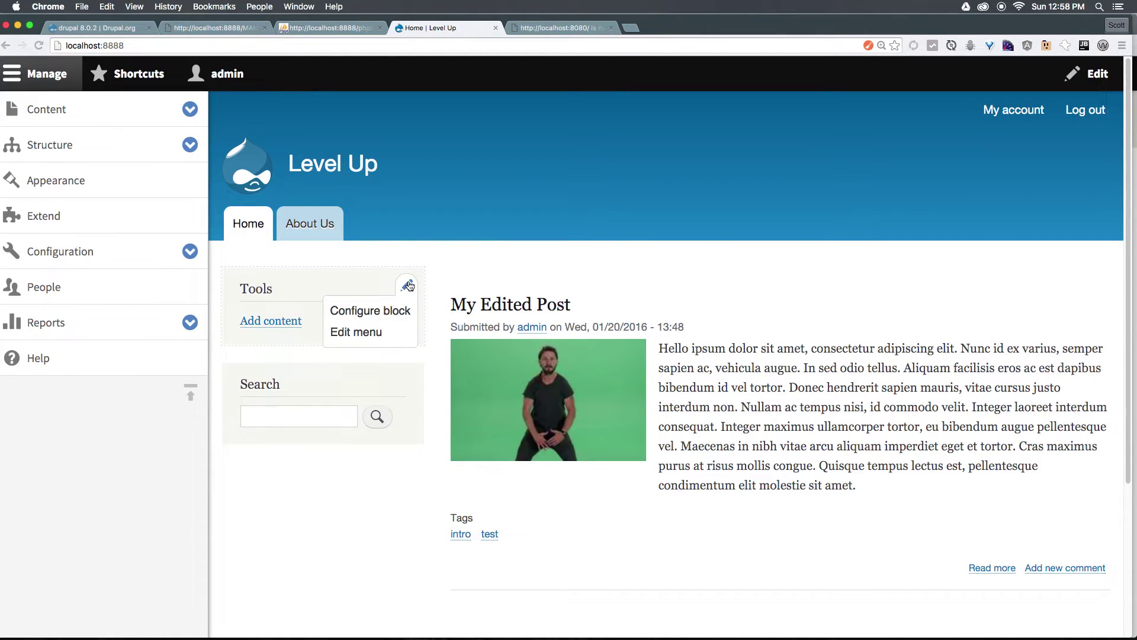
Switch the Tools block's <front> page rule to Hide for the listed pages and save the block
left_click(382, 314)
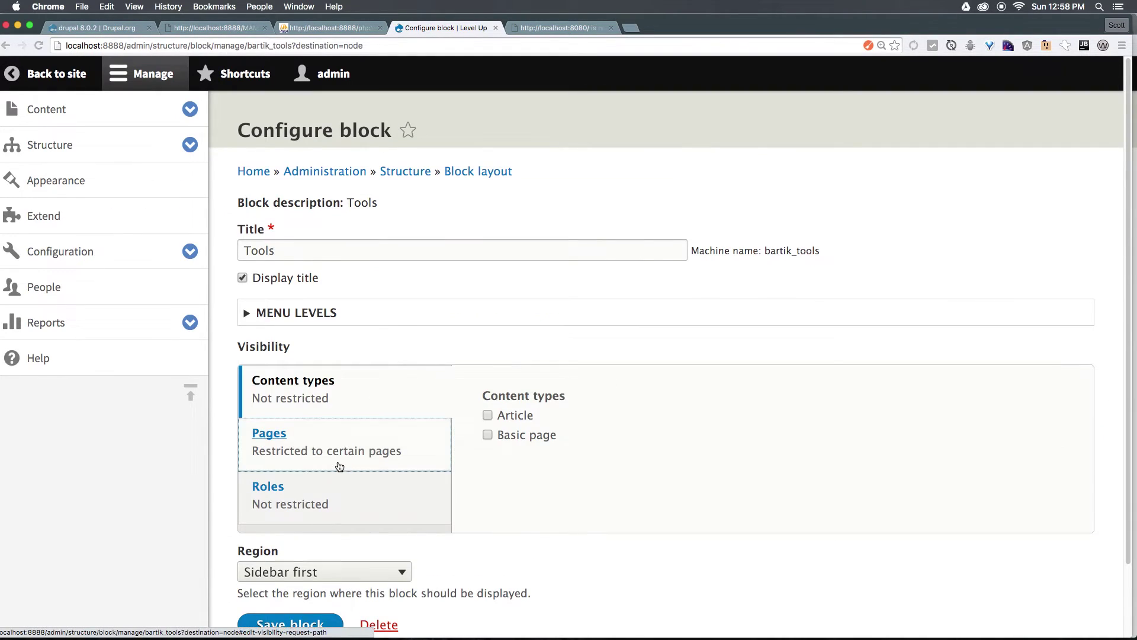
left_click(339, 466)
scroll(363, 474, "down", 3)
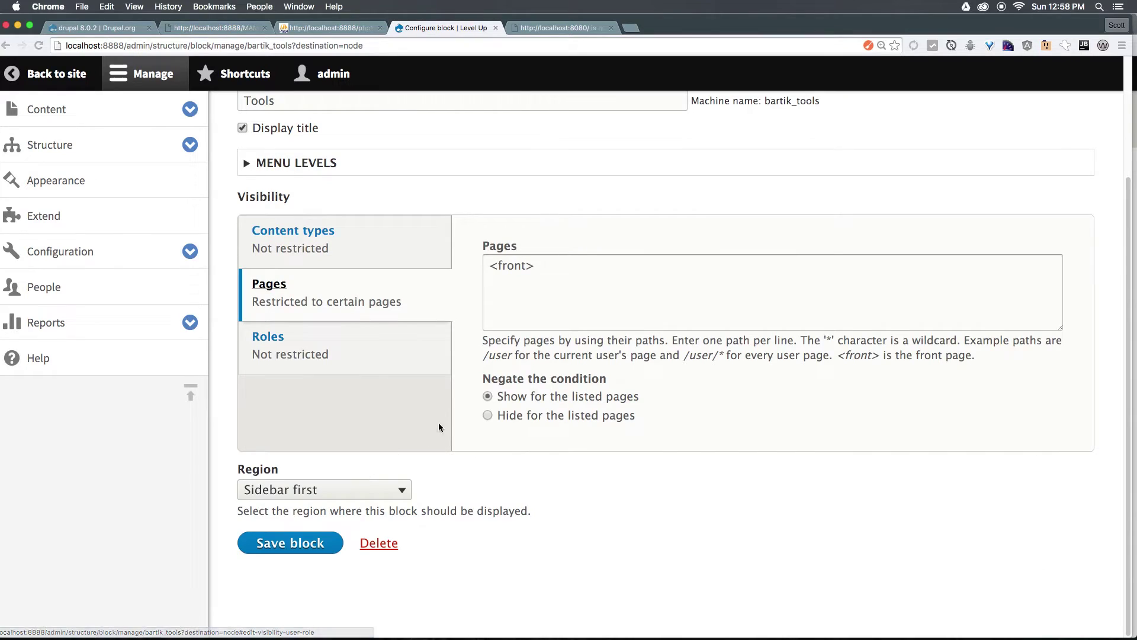
left_click(488, 415)
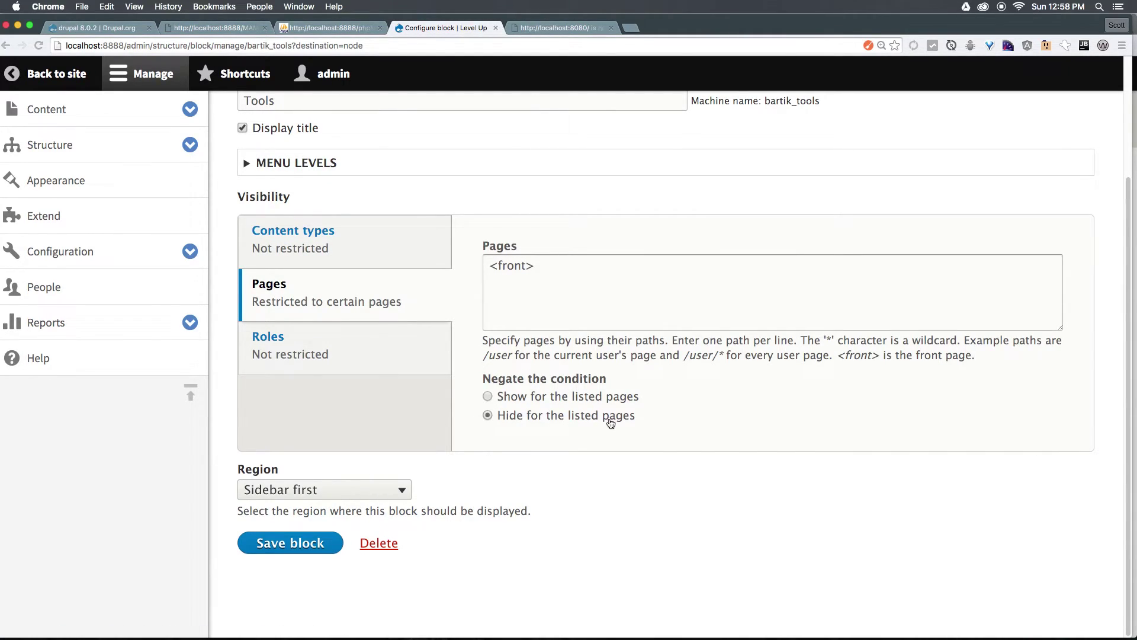
left_click_drag(575, 310, 386, 254)
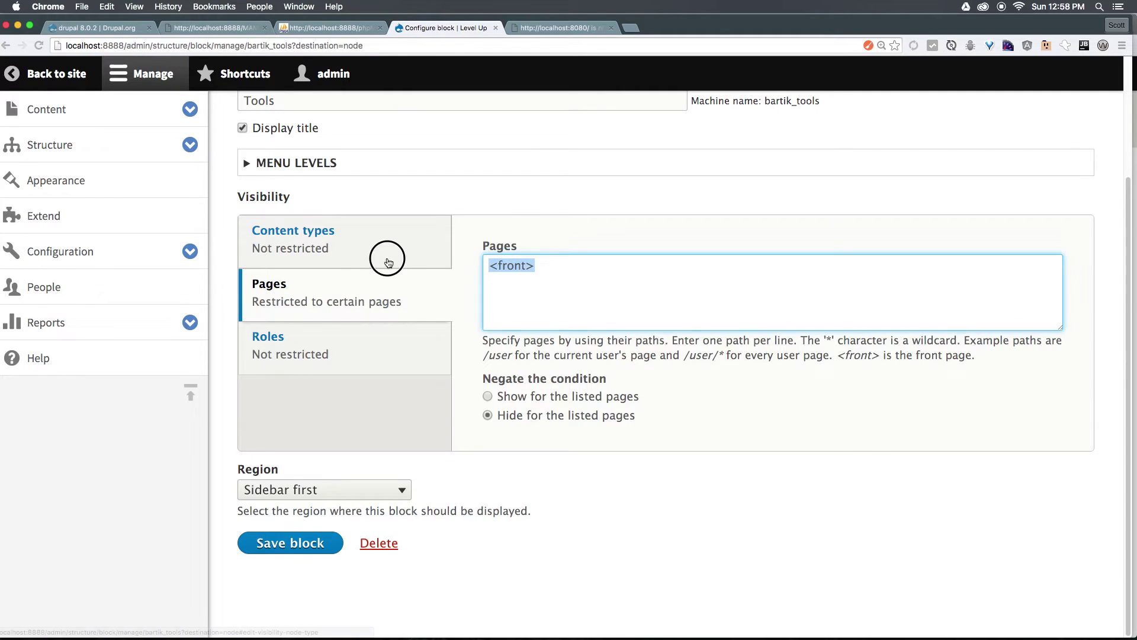
left_click(261, 543)
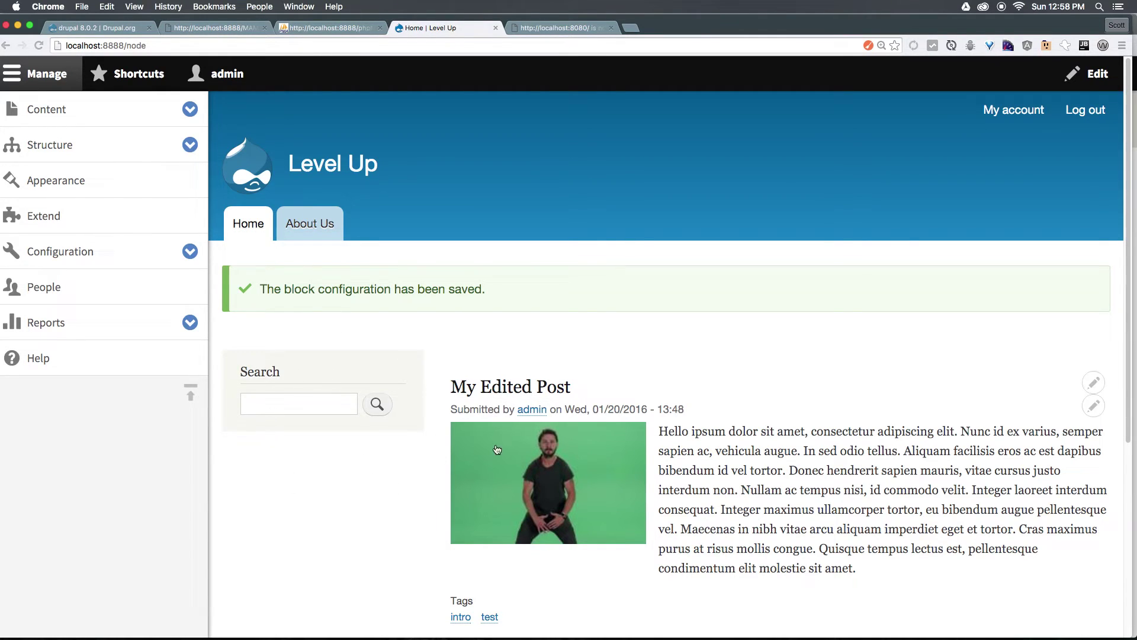
Go via About Us and Home to the My Edited Post article, noting its node/2 path
left_click(321, 227)
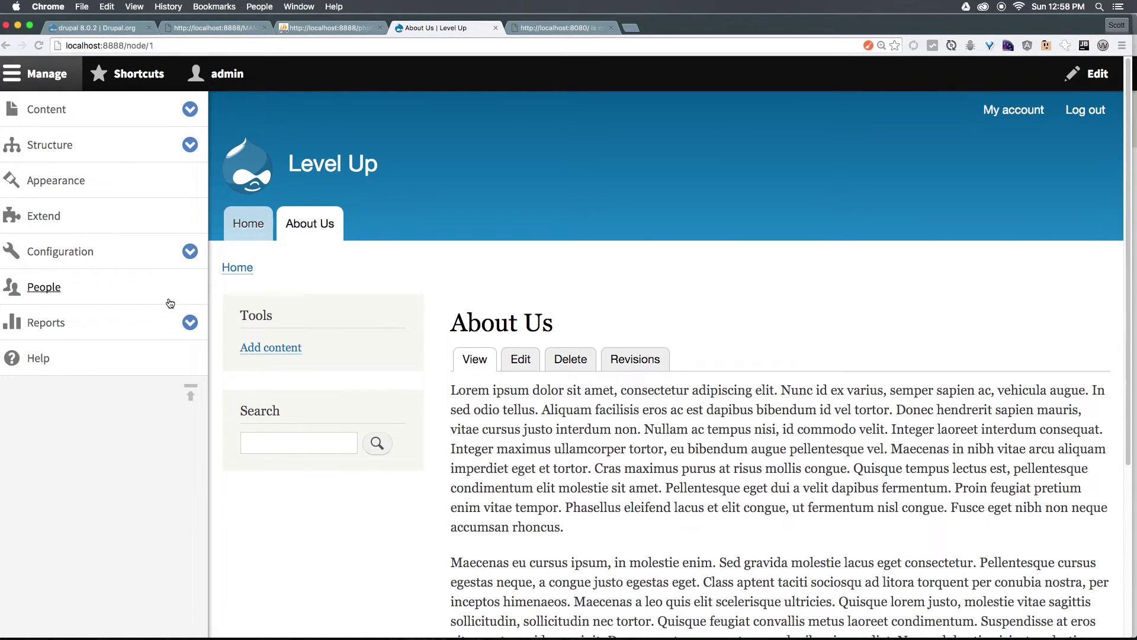
left_click(248, 223)
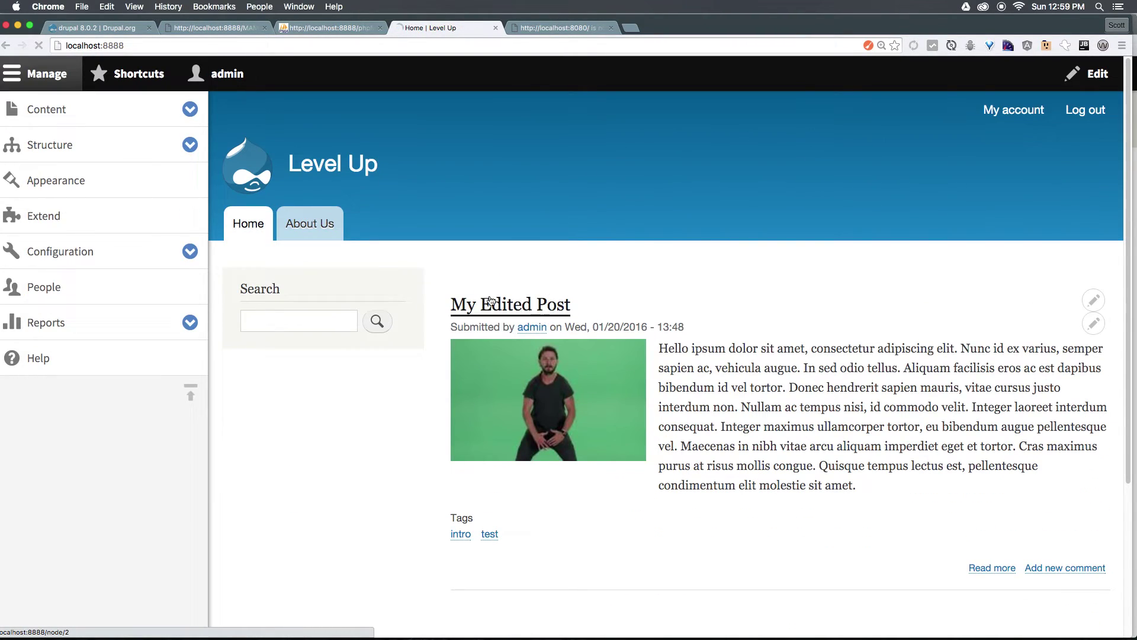
left_click(492, 303)
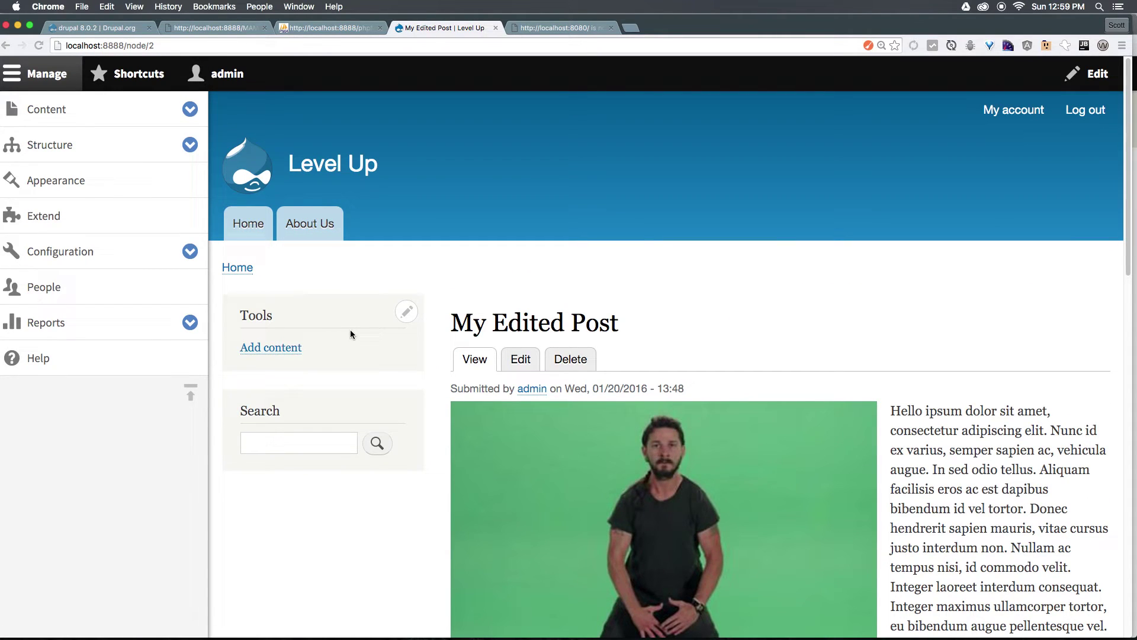
left_click_drag(693, 323, 424, 312)
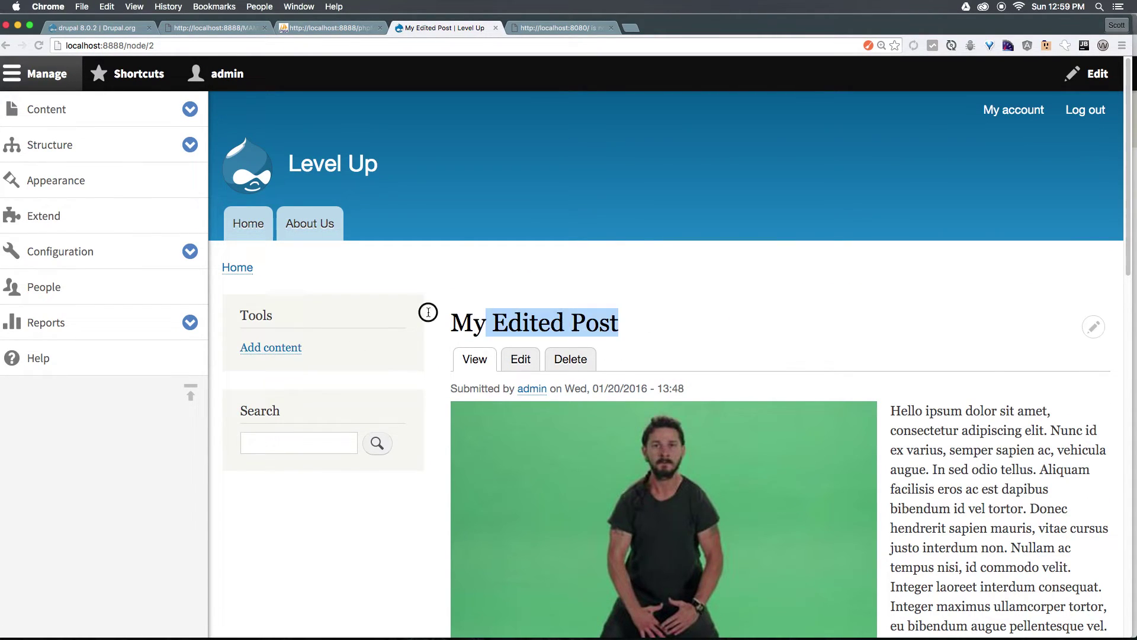
left_click(640, 369)
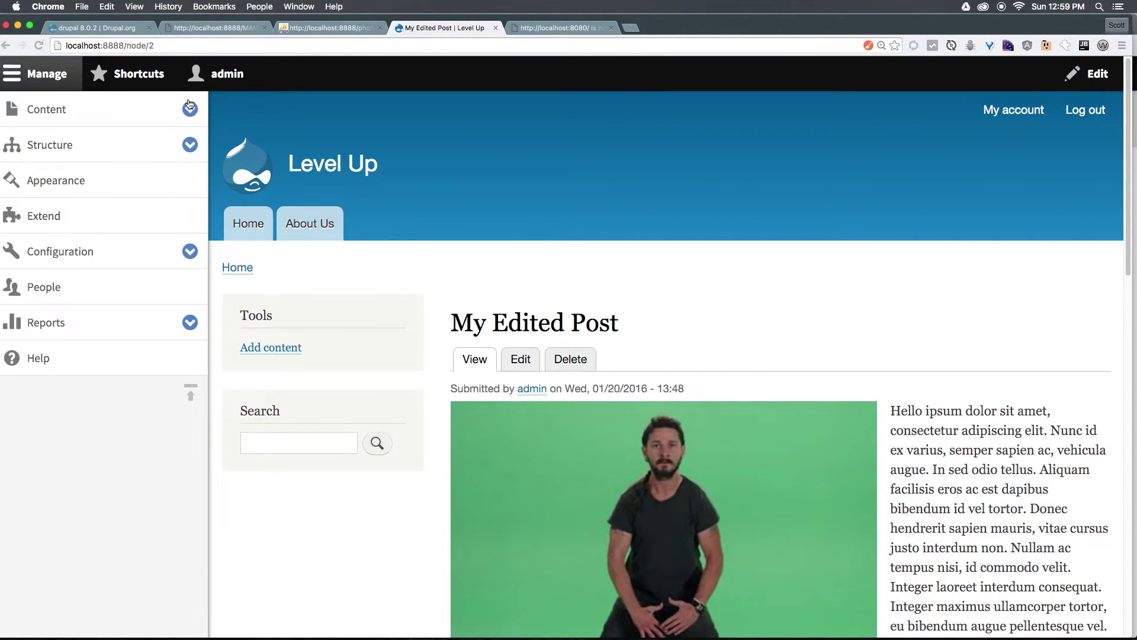
left_click_drag(126, 46, 286, 46)
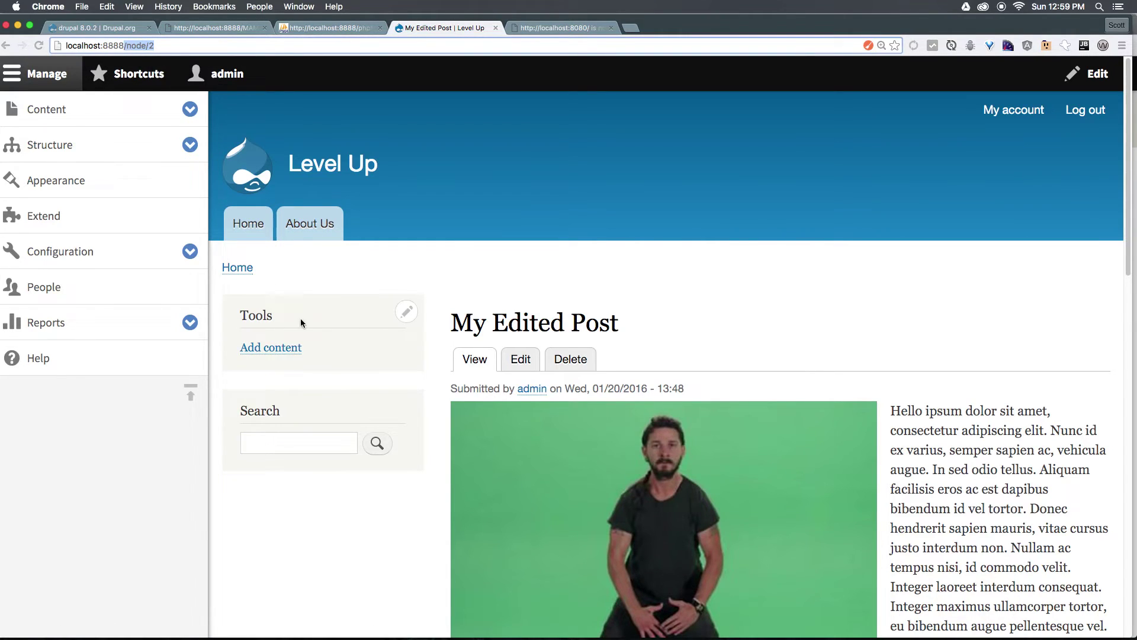
In the Tools block's Pages settings, replace <front> with /node/2 and choose Show for the listed pages
left_click(406, 311)
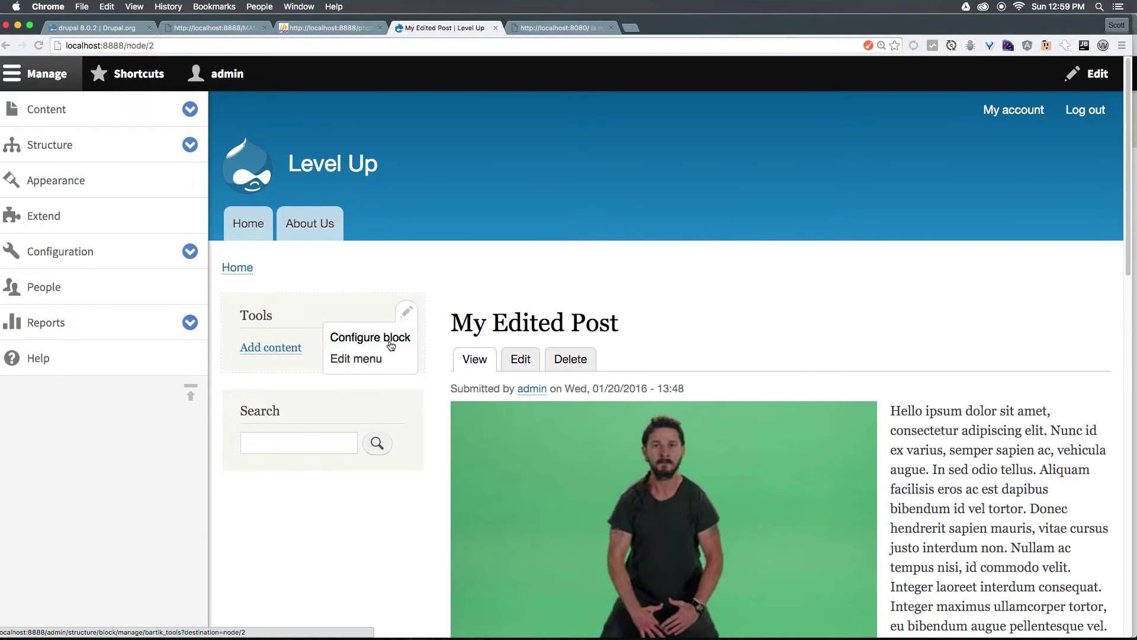
left_click(389, 339)
left_click(371, 447)
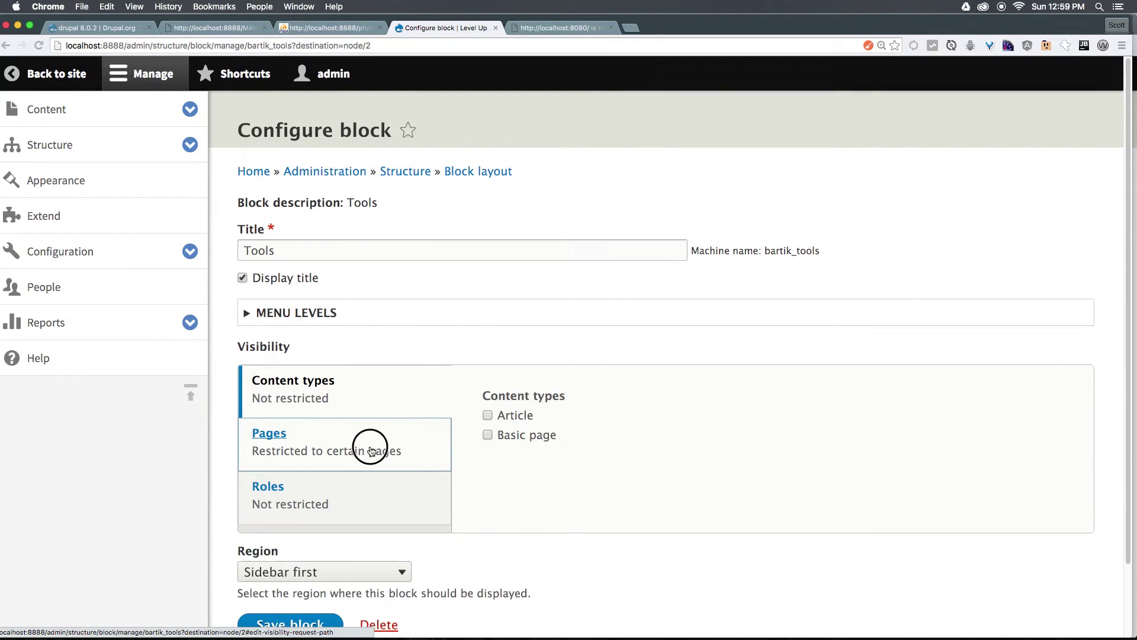
left_click(548, 431)
key("super+a")
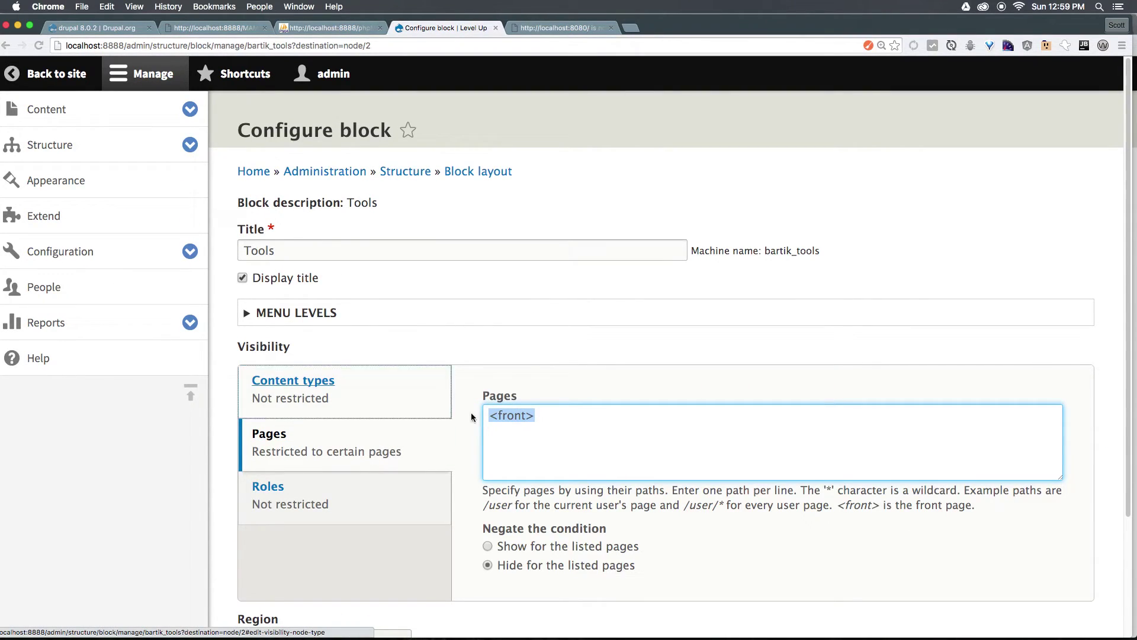
type("/node/2")
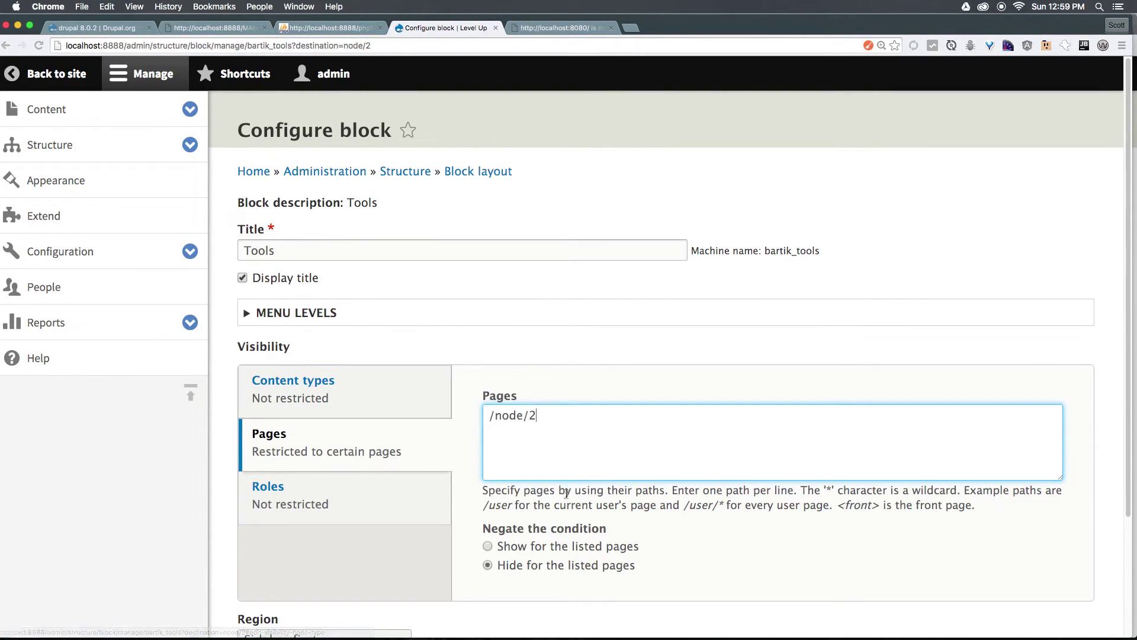
left_click(486, 545)
scroll(509, 546, "down", 2)
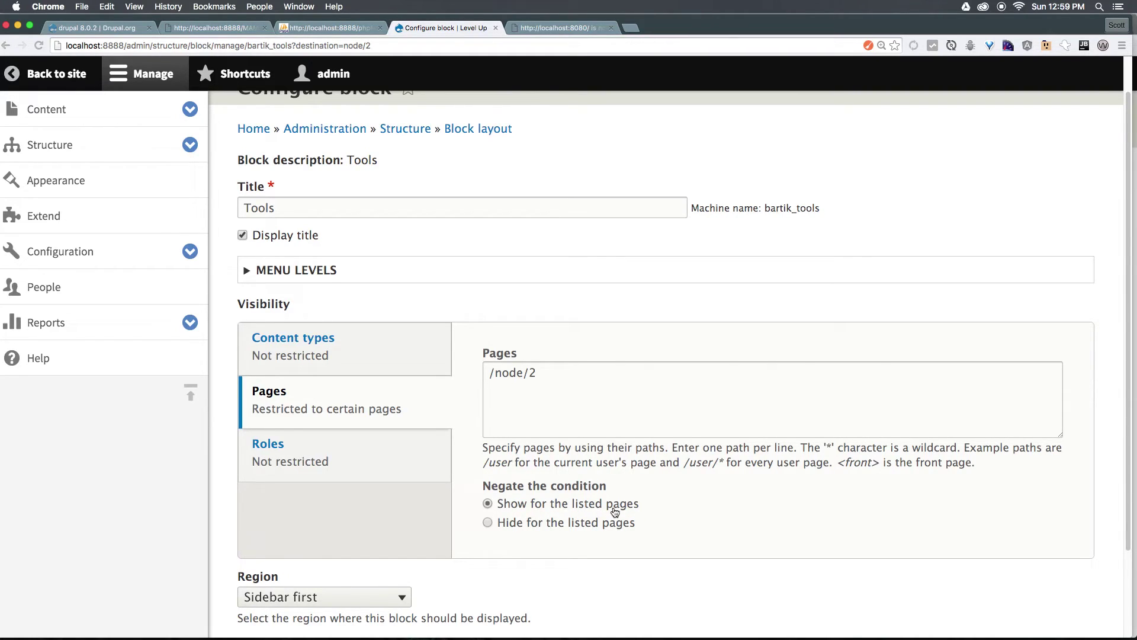
left_click_drag(572, 379, 441, 369)
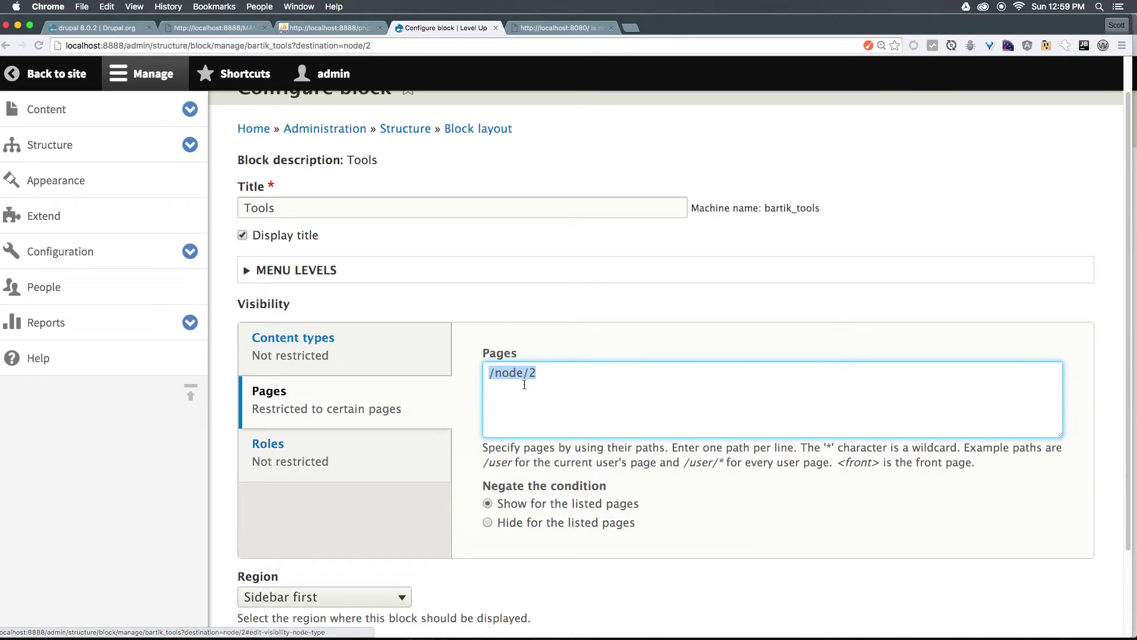
scroll(544, 396, "down", 3)
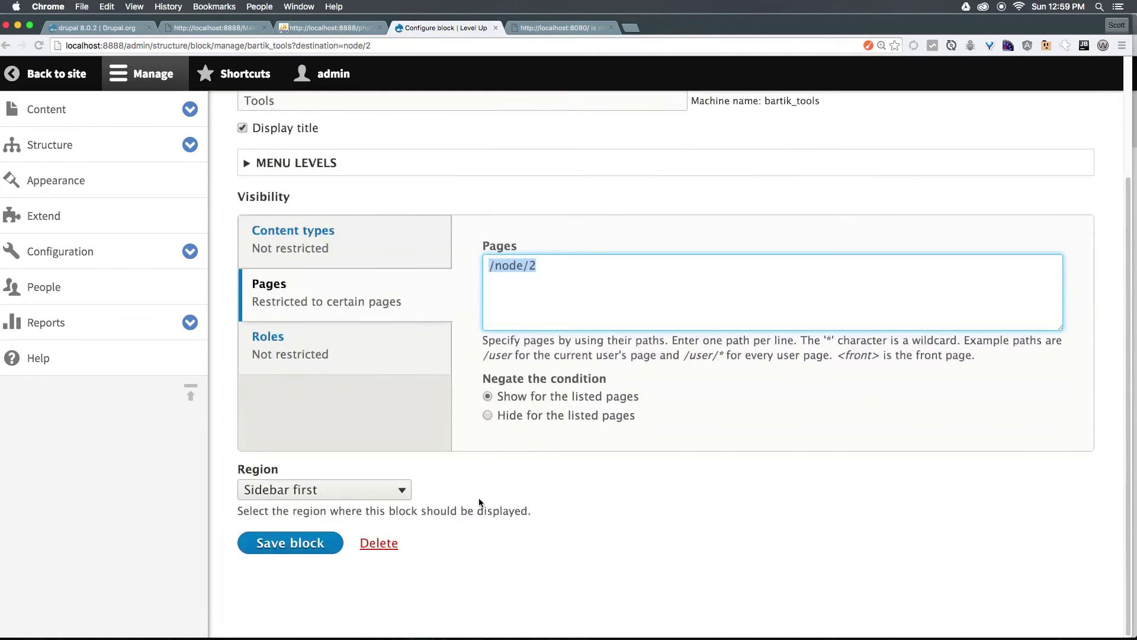
Save the block, then check Home, My Edited Post and About Us for the Tools block
left_click(246, 546)
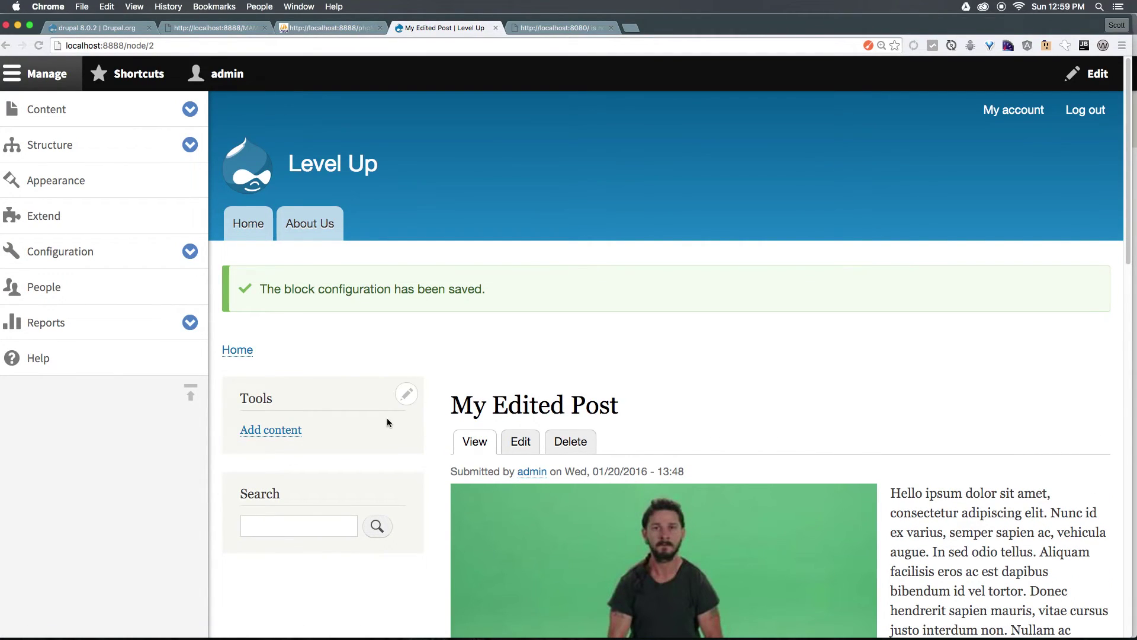
left_click(264, 230)
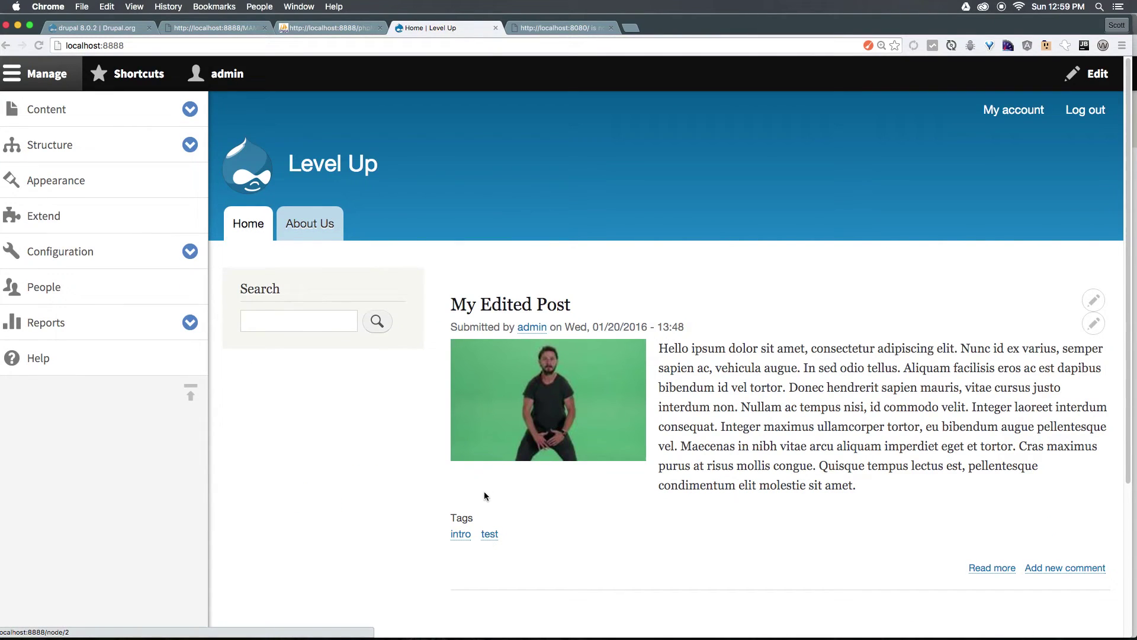
left_click(477, 304)
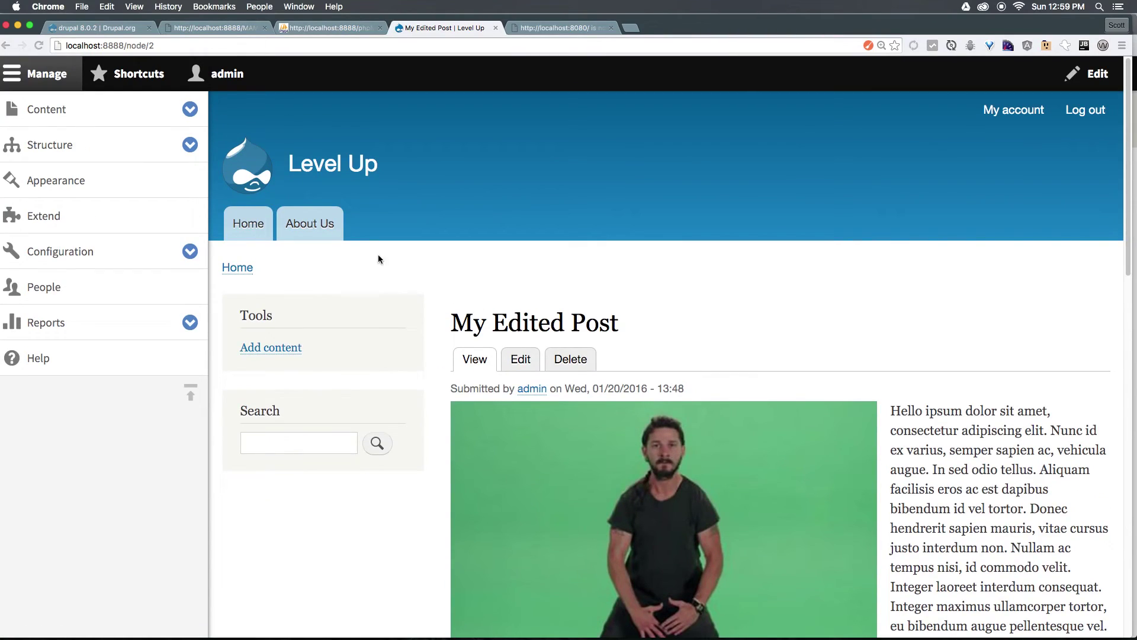
left_click(336, 230)
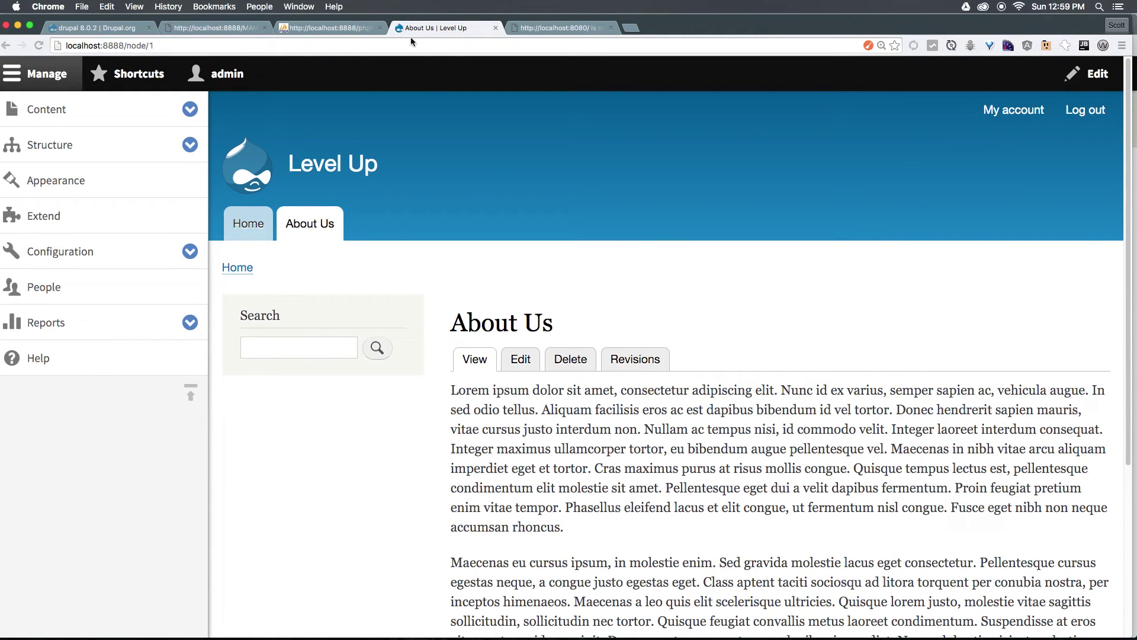
left_click(266, 231)
left_click(514, 314)
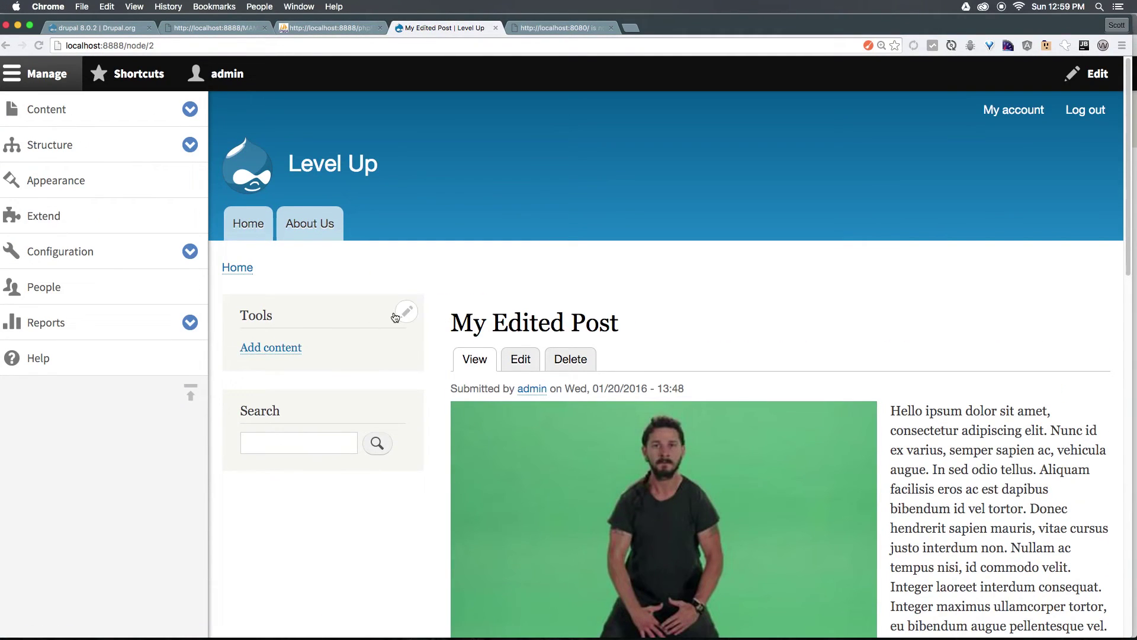
Reopen the Tools block's Pages settings and edit the list from /node/2, via /node/1, to /node/*
left_click(402, 314)
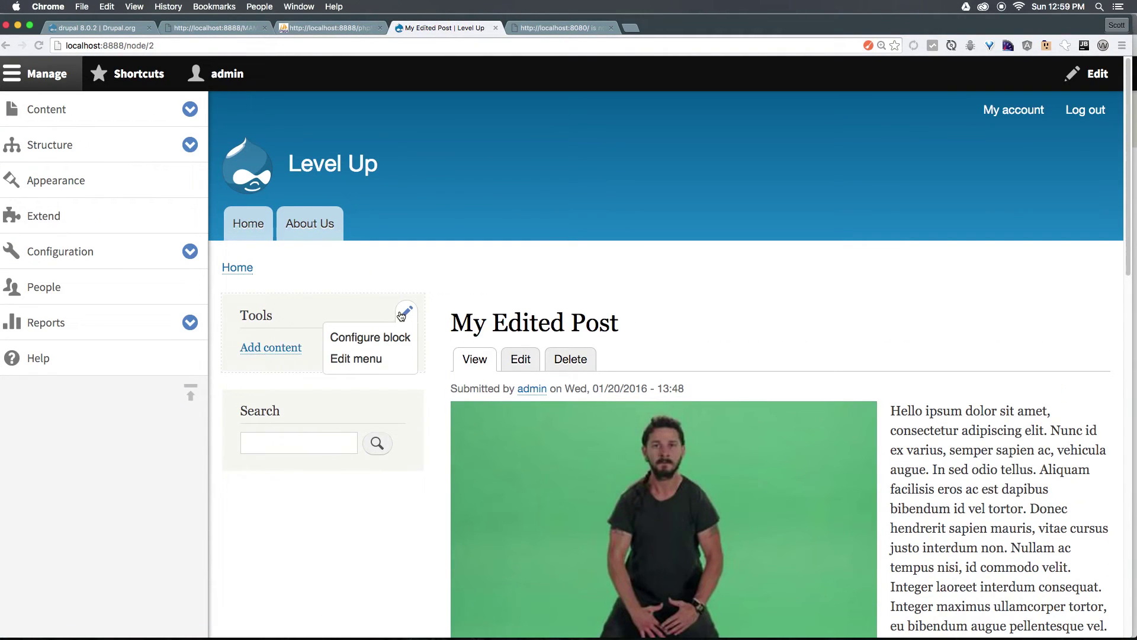
left_click(376, 337)
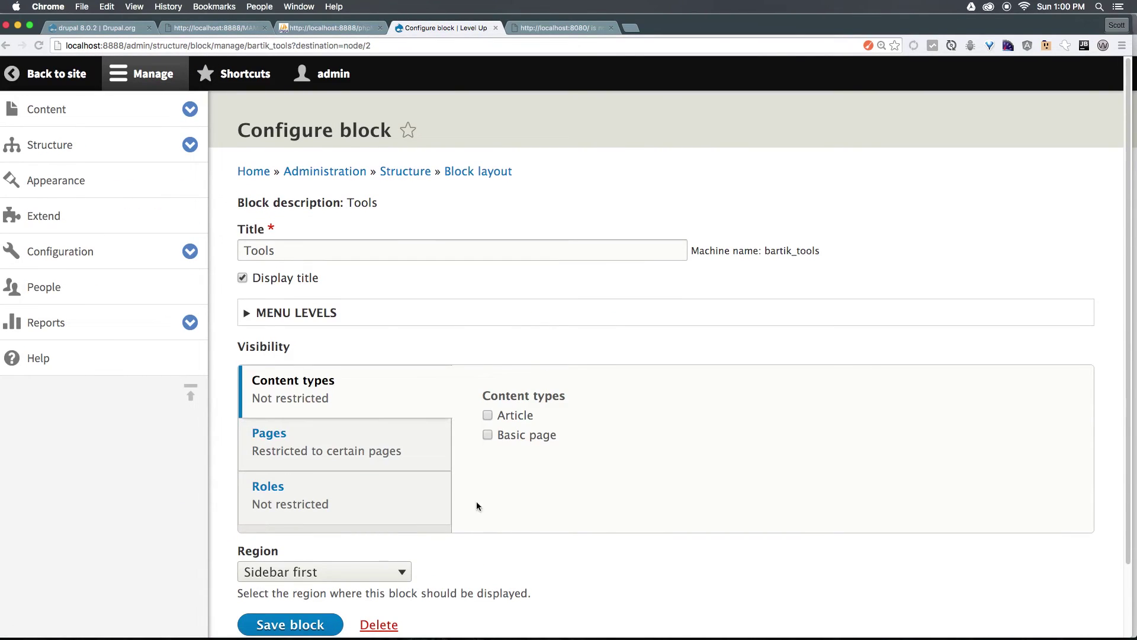
left_click(386, 450)
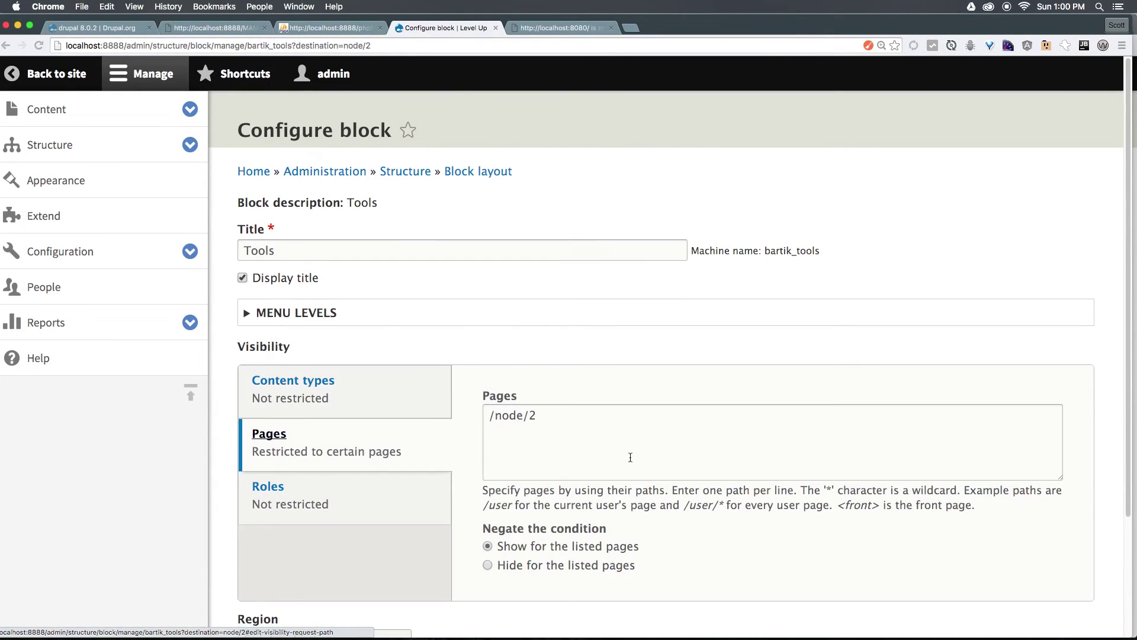
triple_click(601, 425)
key("super+c")
key("Right")
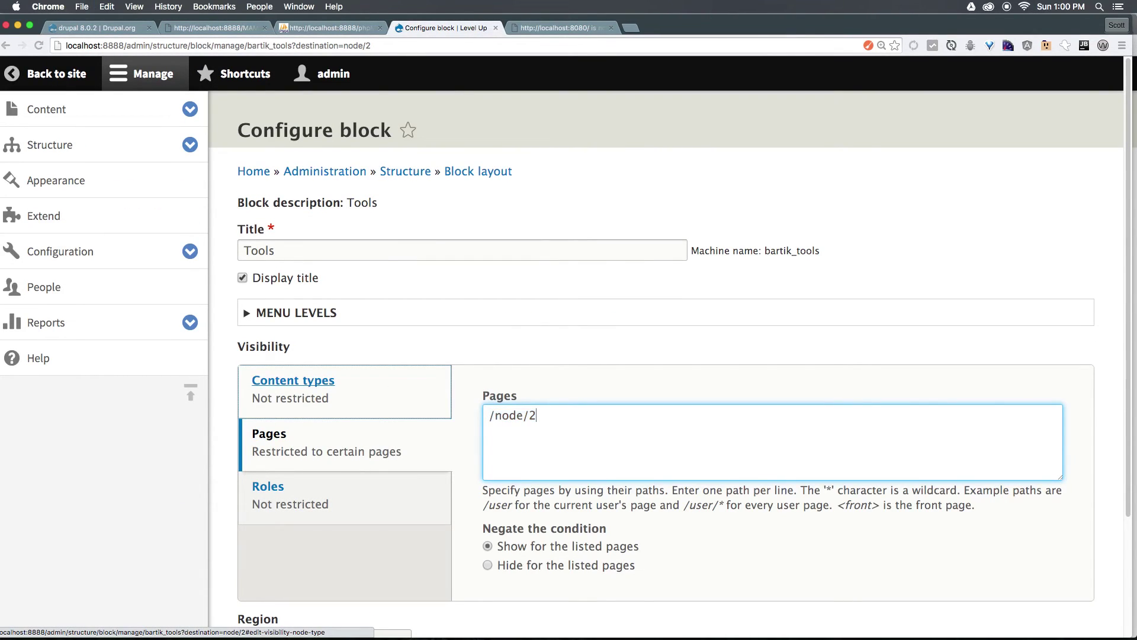
key("super+v")
type("1")
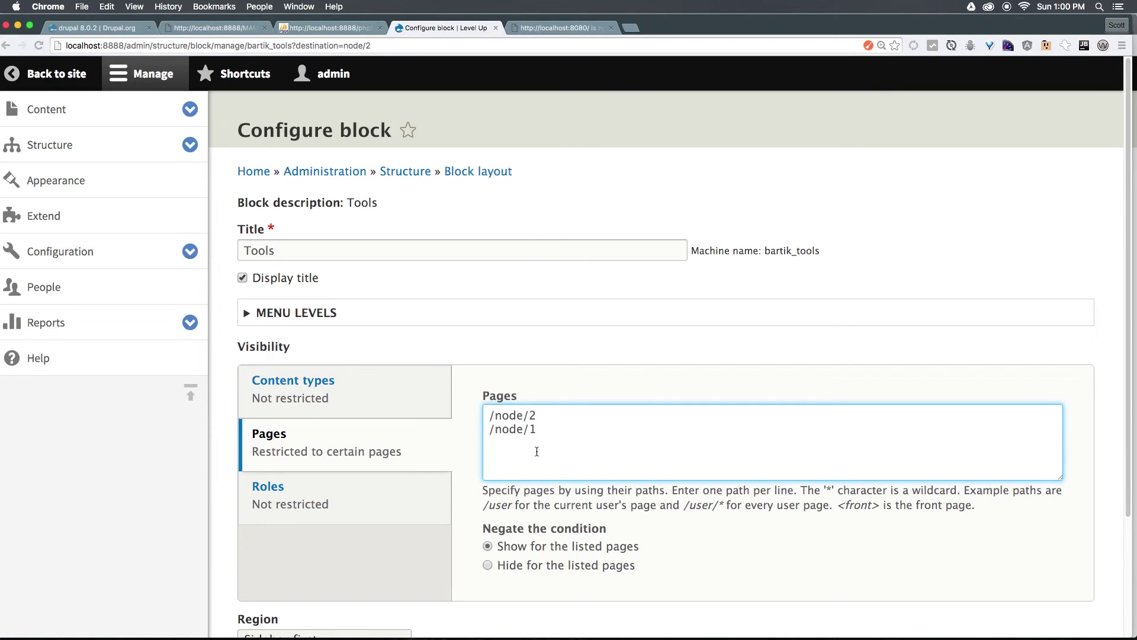
scroll(663, 461, "down", 5)
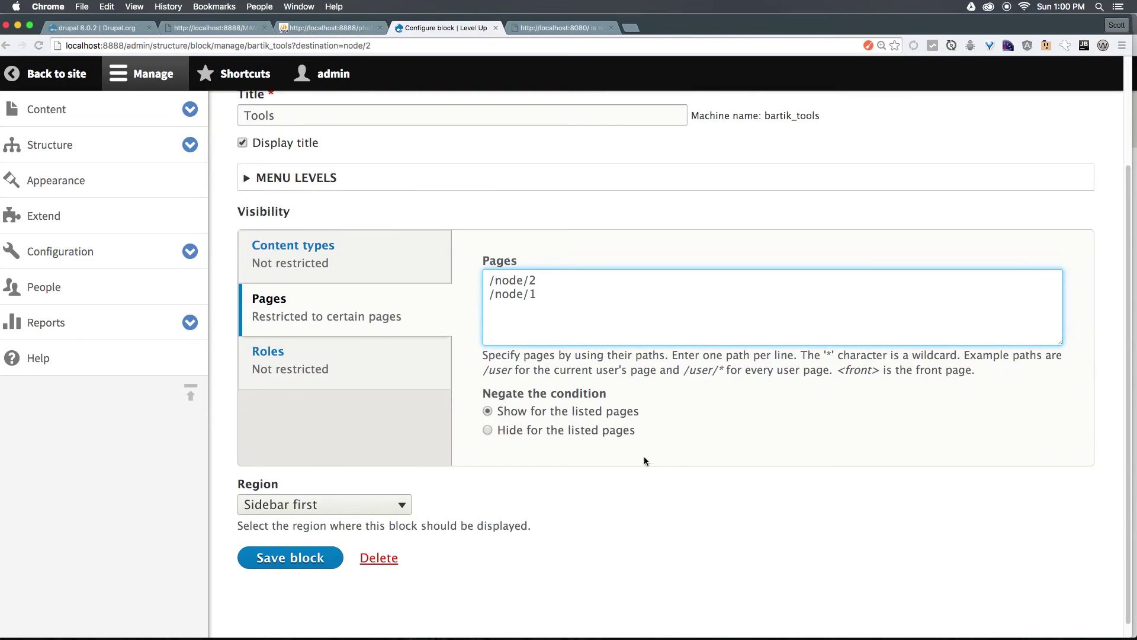
left_click_drag(570, 309, 528, 299)
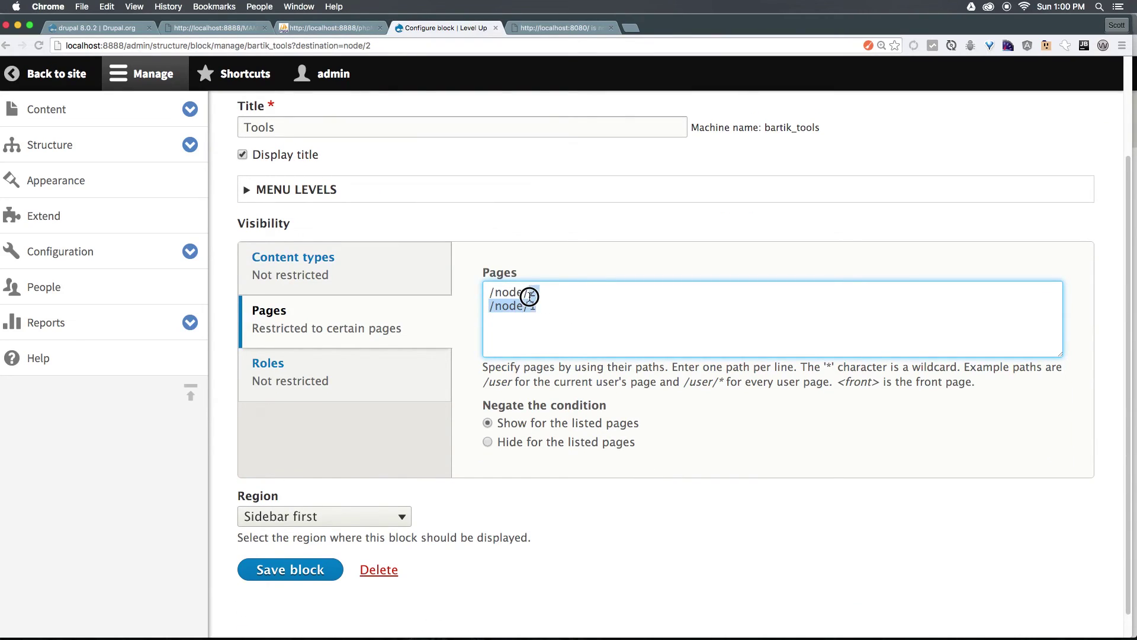
type("*")
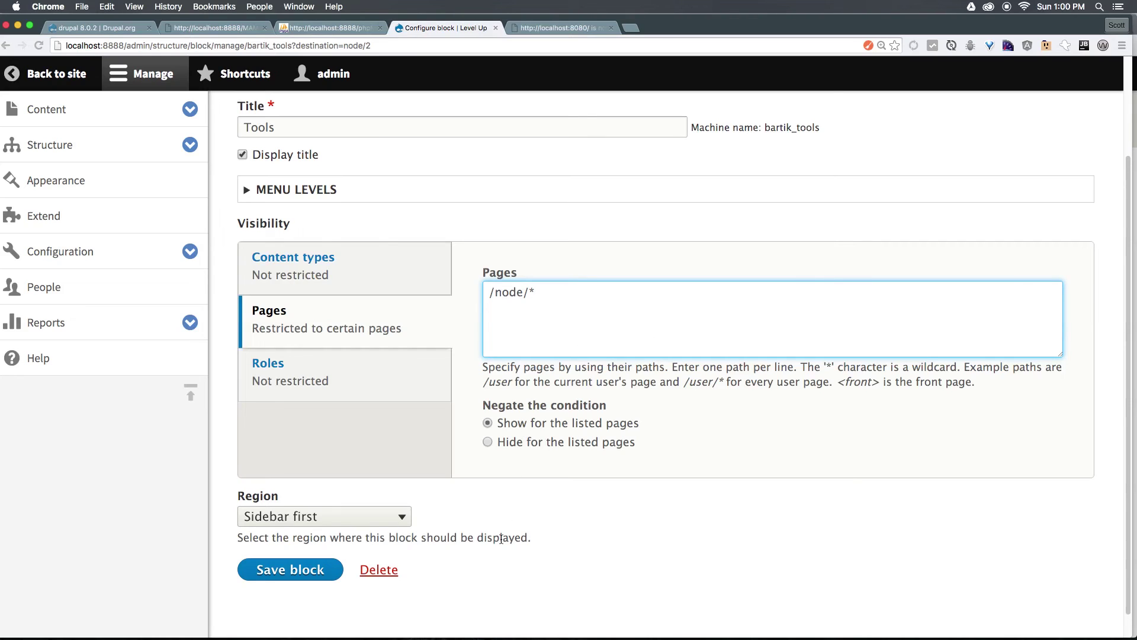
key("super+a")
left_click_drag(912, 381, 800, 320)
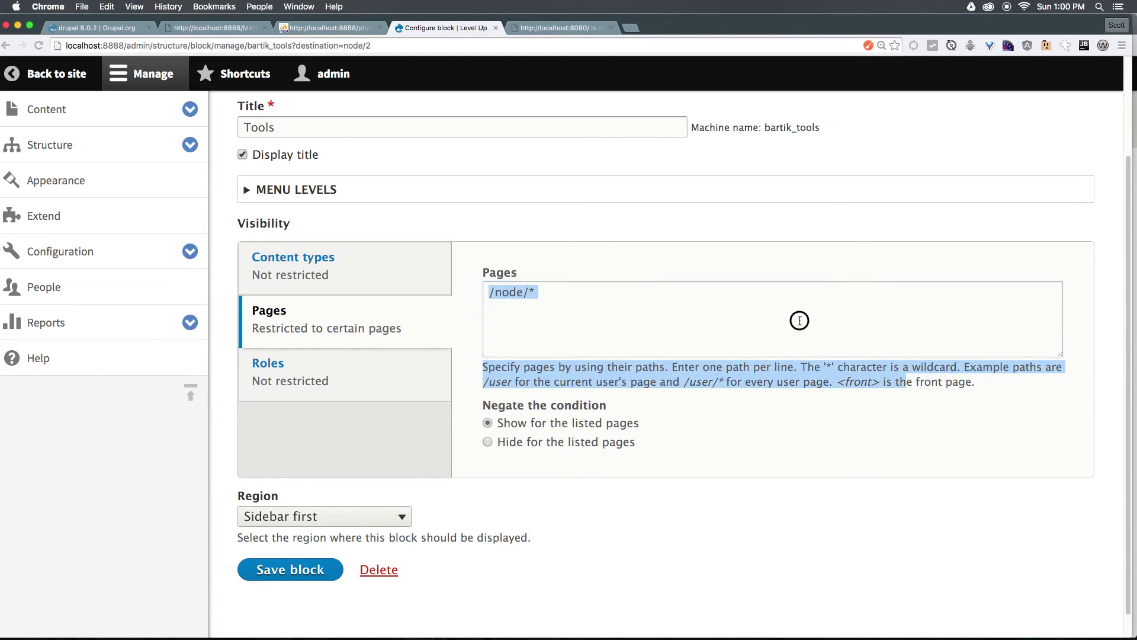
left_click(802, 372)
left_click_drag(602, 308, 500, 294)
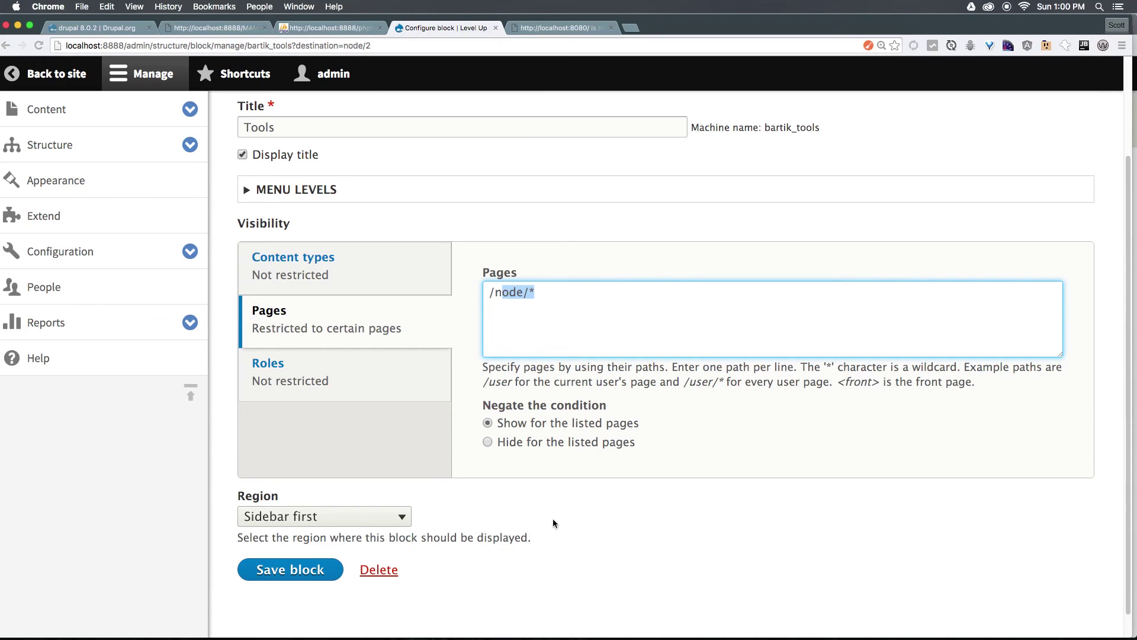
scroll(403, 418, "up", 1)
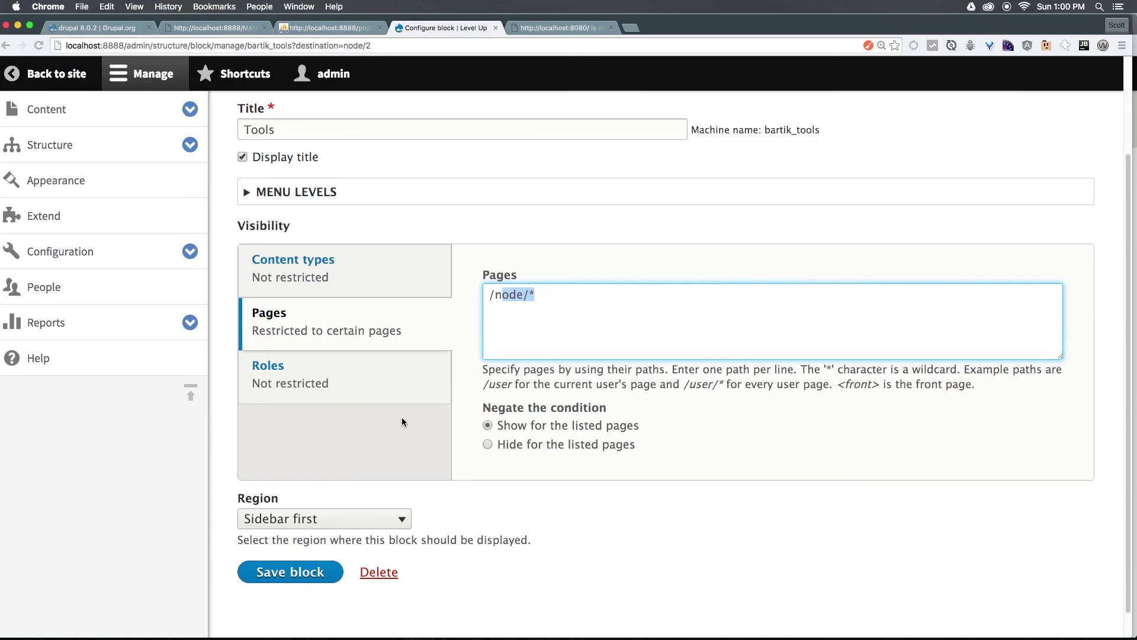
scroll(401, 421, "up", 3)
scroll(402, 419, "down", 4)
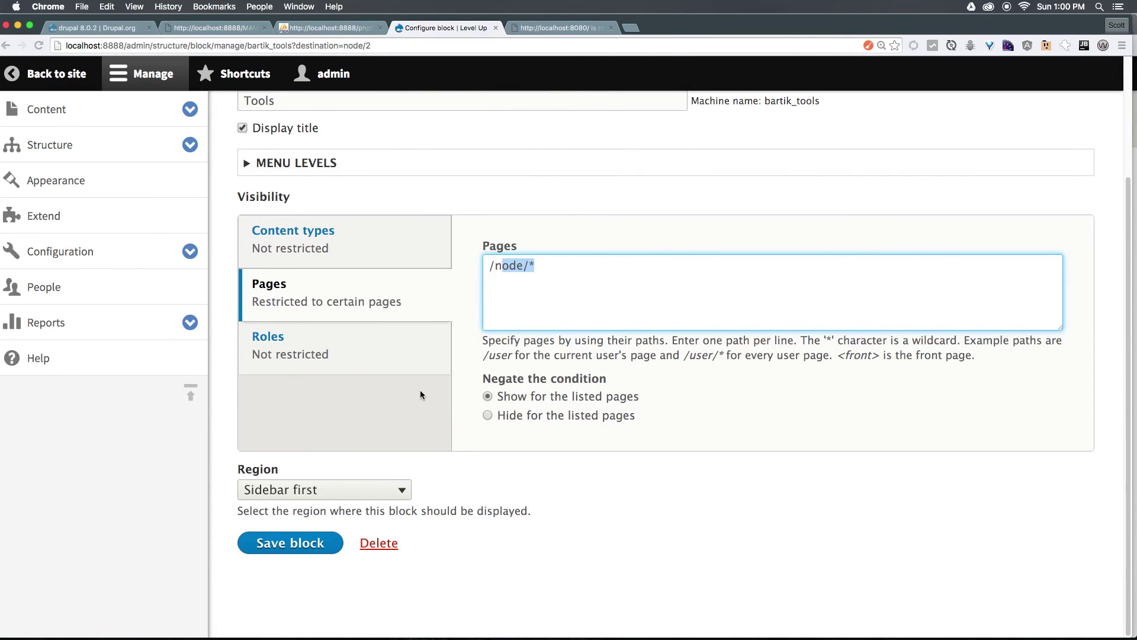